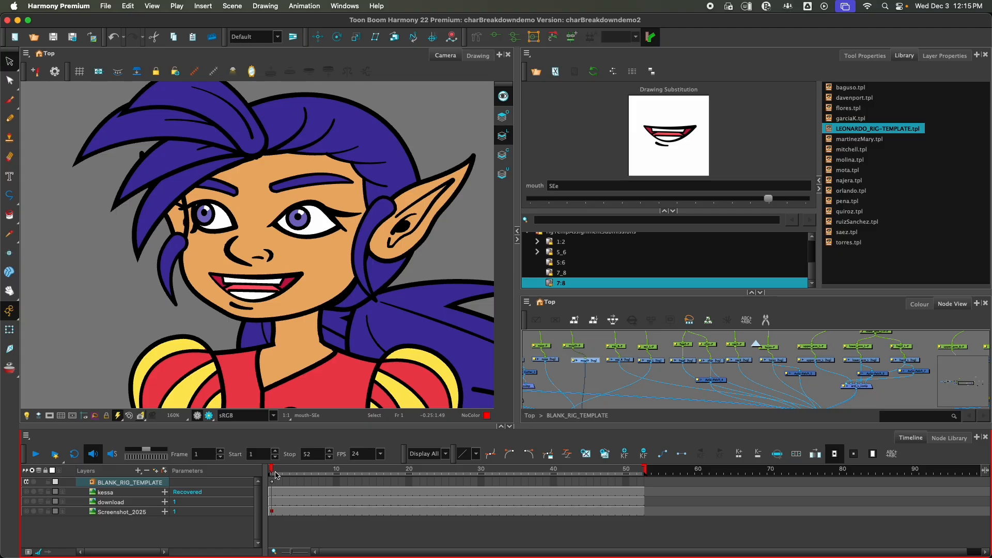
pyautogui.moveTo(276, 475)
pyautogui.mouseDown()
pyautogui.moveTo(323, 471)
pyautogui.moveTo(287, 469)
pyautogui.moveTo(331, 460)
pyautogui.moveTo(270, 463)
pyautogui.mouseUp()
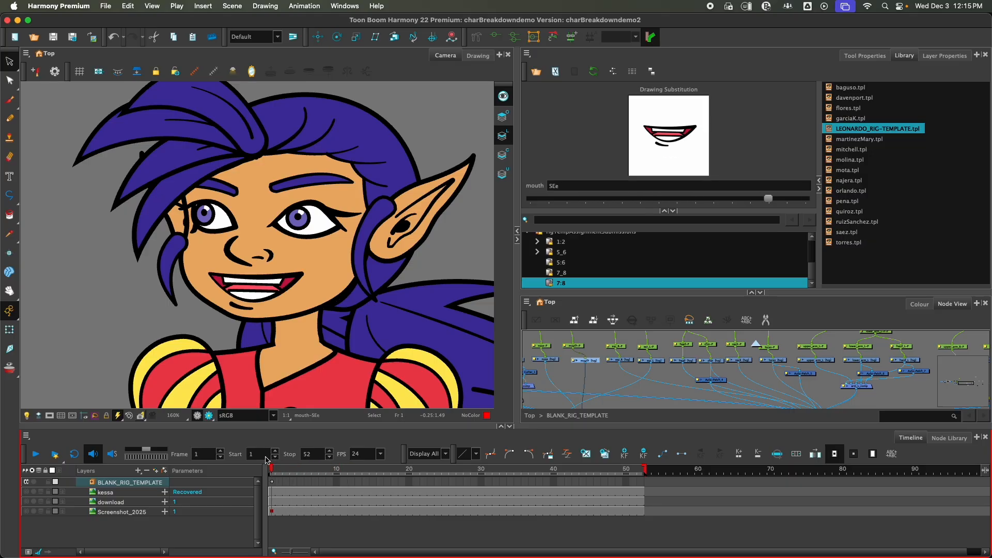
pyautogui.click(168, 530)
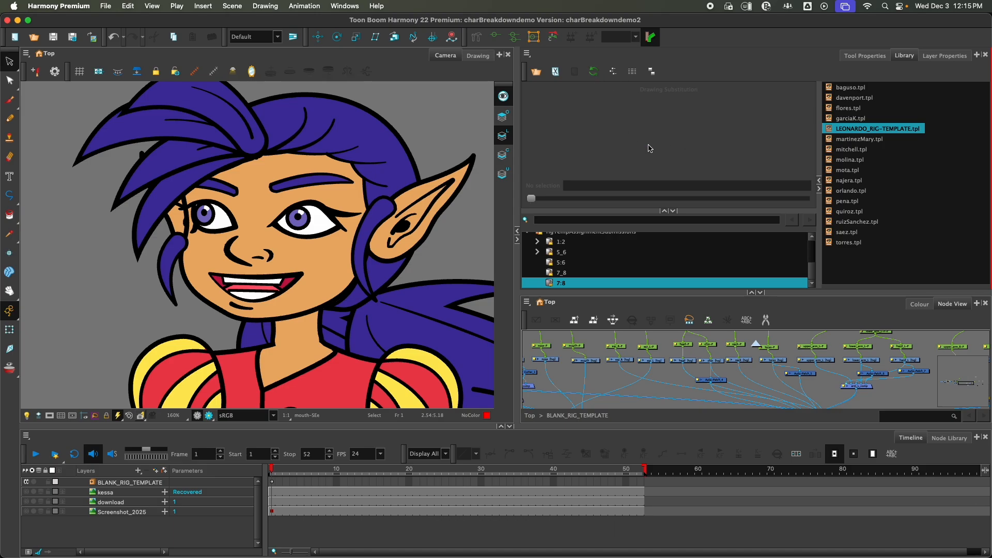
# - Open the online help for Harmony 22 Premium and switch to its documentation home page in Chrome
pyautogui.click(347, 8)
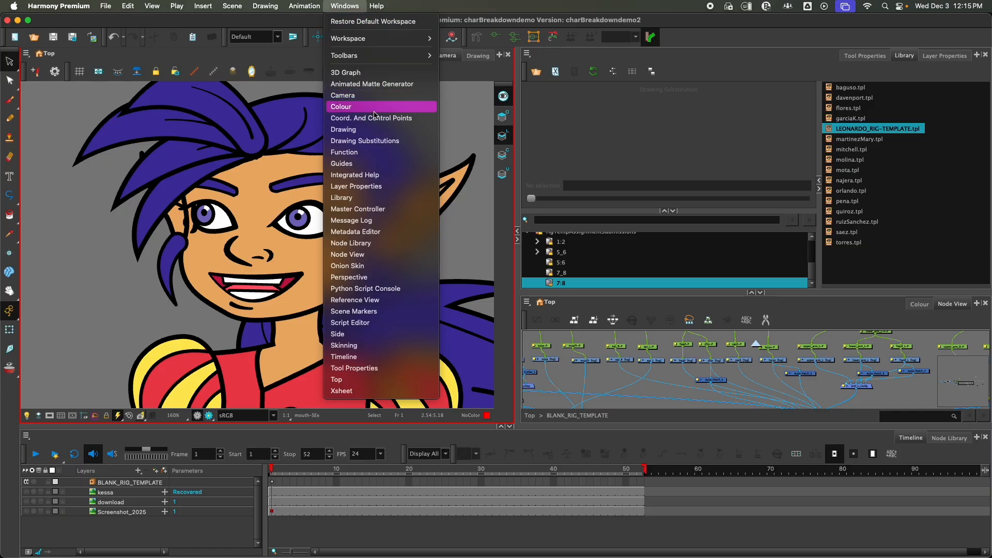
pyautogui.moveTo(377, 11)
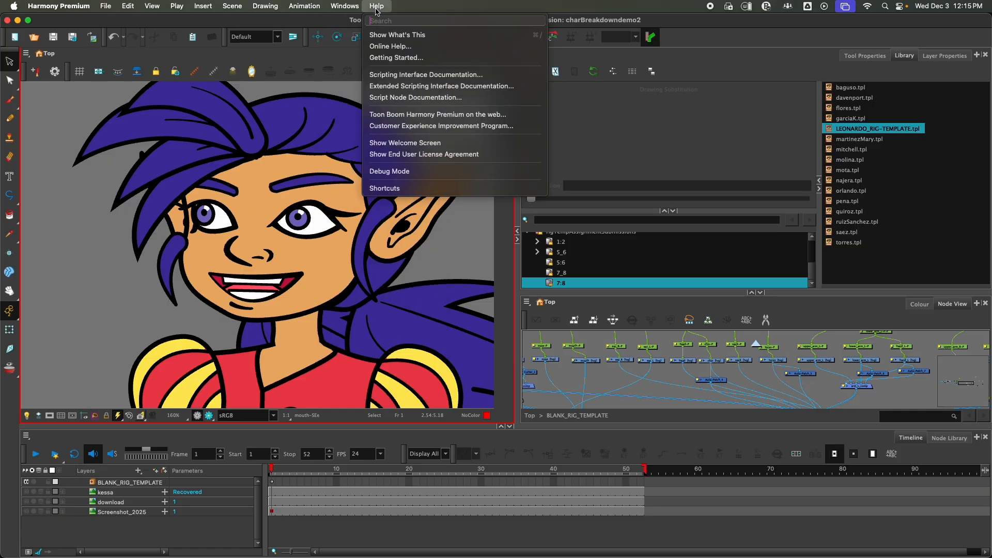
pyautogui.click(390, 46)
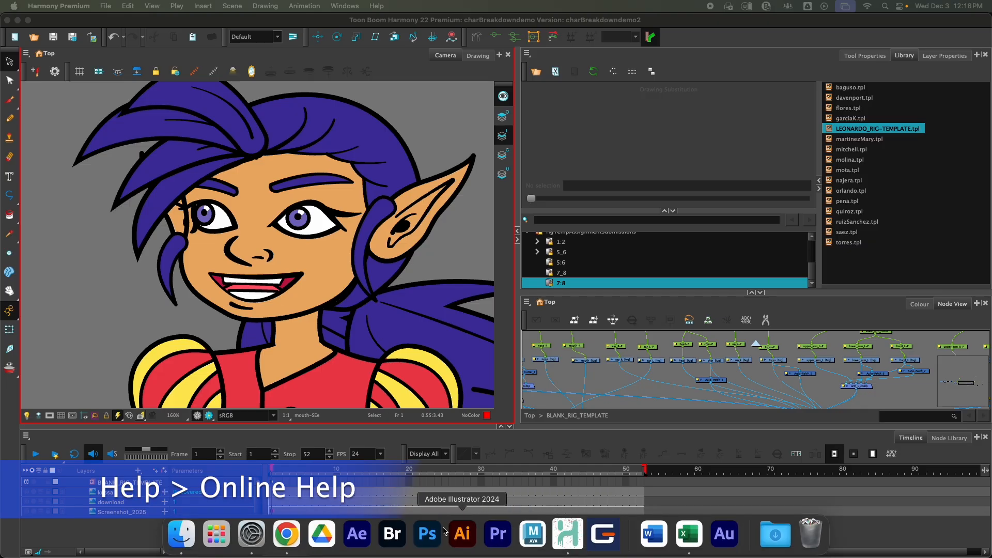
pyautogui.rightClick(187, 537)
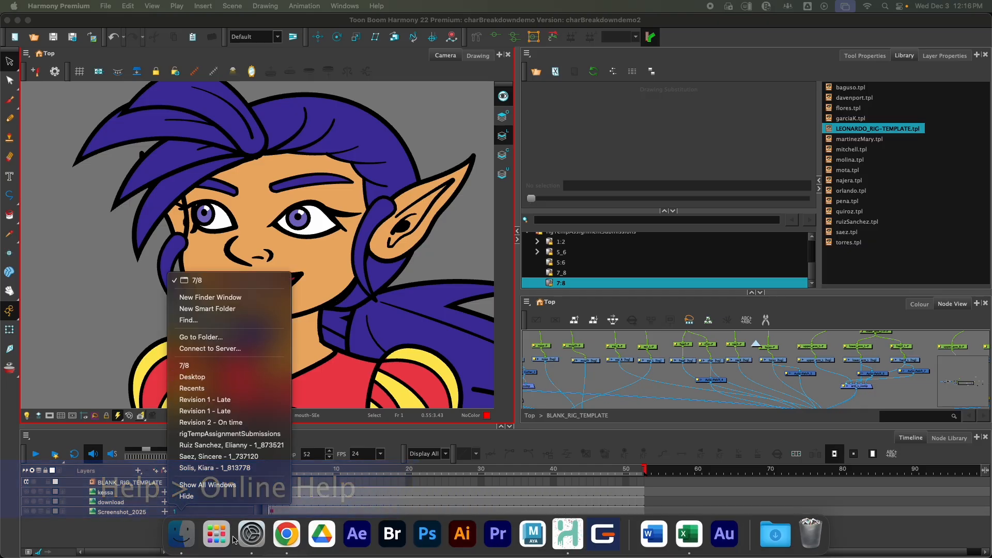
pyautogui.rightClick(287, 533)
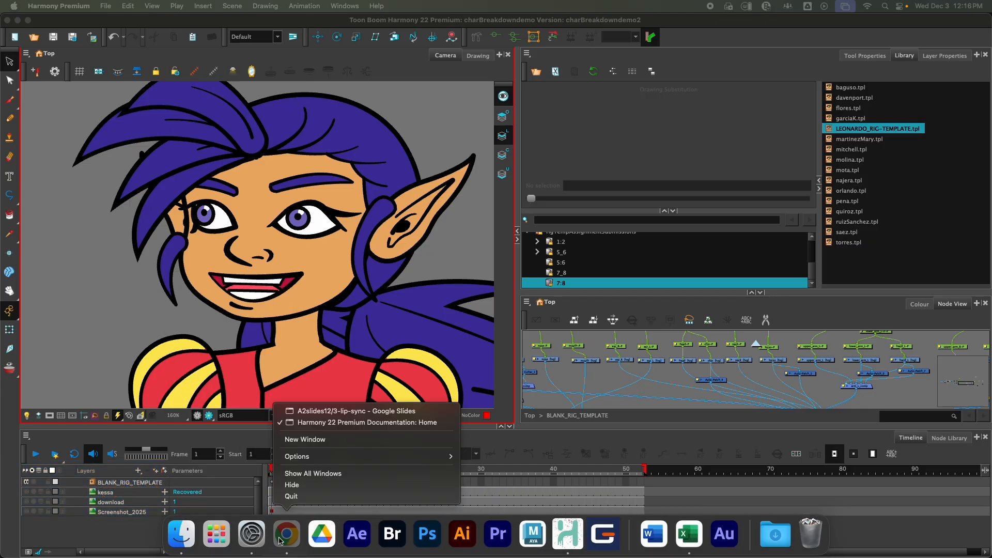
pyautogui.click(350, 412)
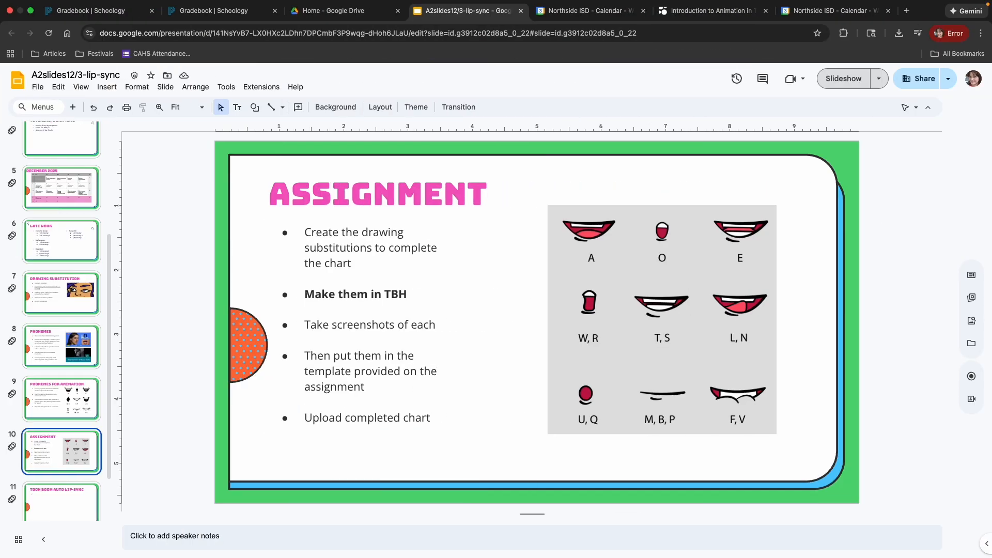
pyautogui.moveTo(991, 21); pyautogui.dragTo(628, 12)
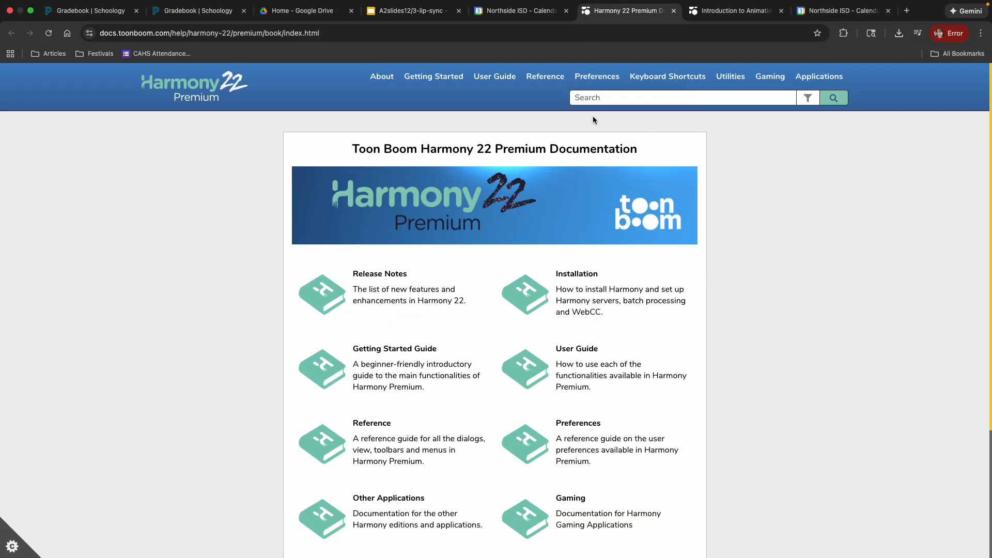
# - Search the documentation for "lip-sync" and open the article How to Import Sound and Add Lip-Sync
pyautogui.click(630, 96)
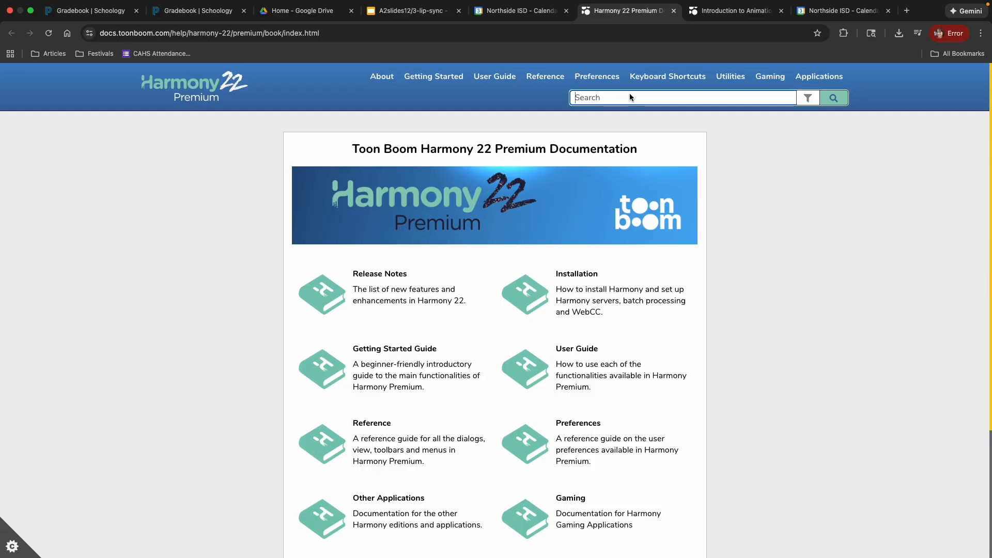
pyautogui.write('lip-sync')
pyautogui.press('Return')
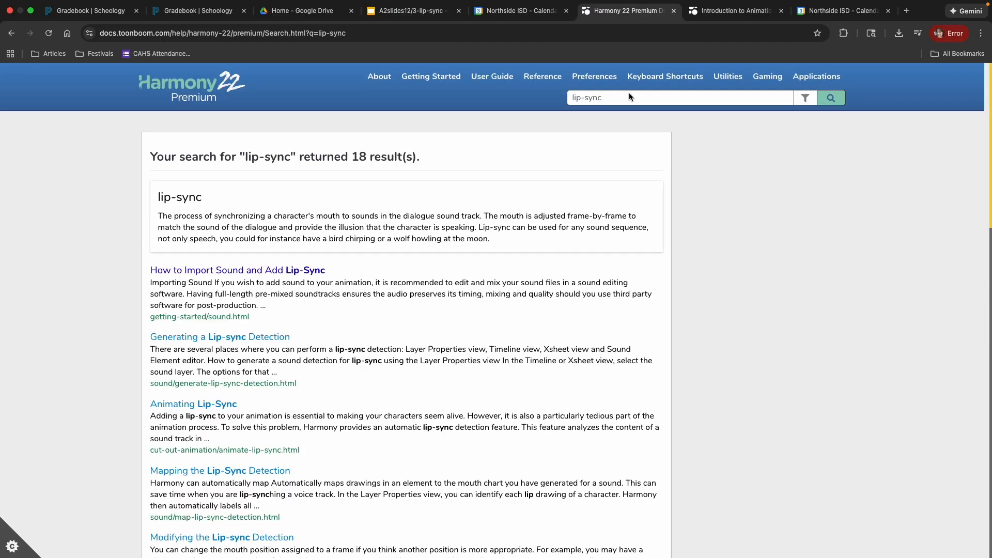
pyautogui.click(283, 277)
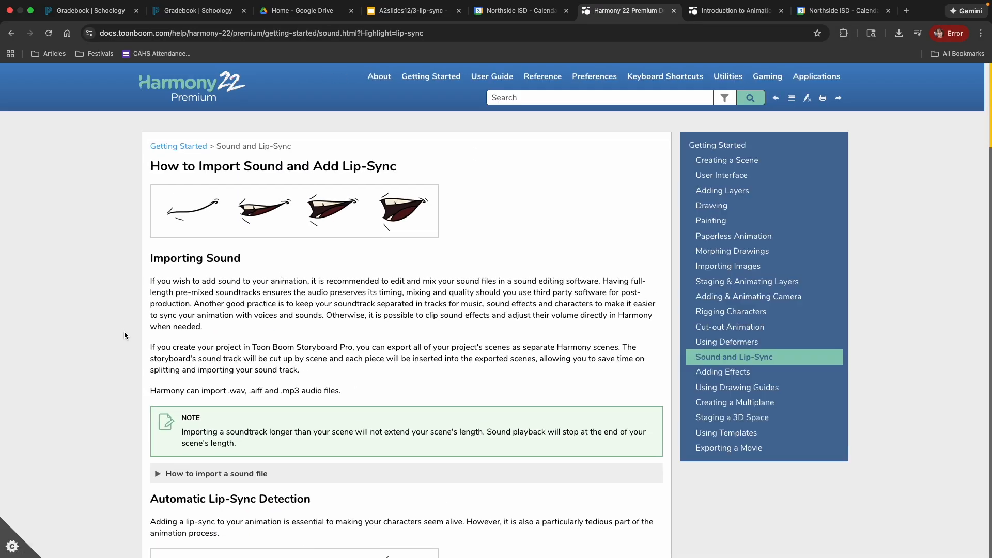
# - Examine the article's mouth chart, the phonemes listed for each letter, and the automatic lip-sync detection requirements
pyautogui.scroll(-3, 235, 318)
pyautogui.scroll(-5, 235, 319)
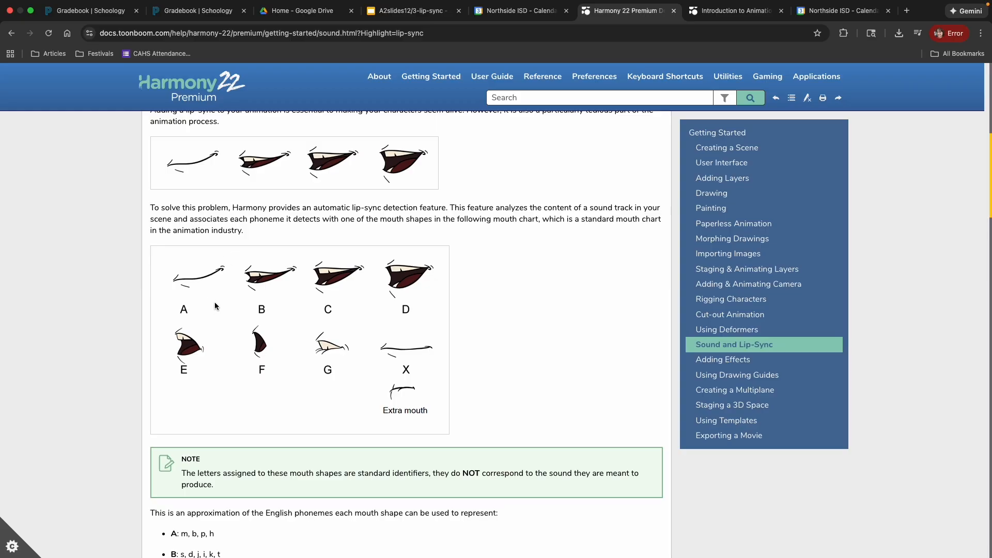
pyautogui.scroll(-5, 215, 305)
pyautogui.scroll(-3, 214, 306)
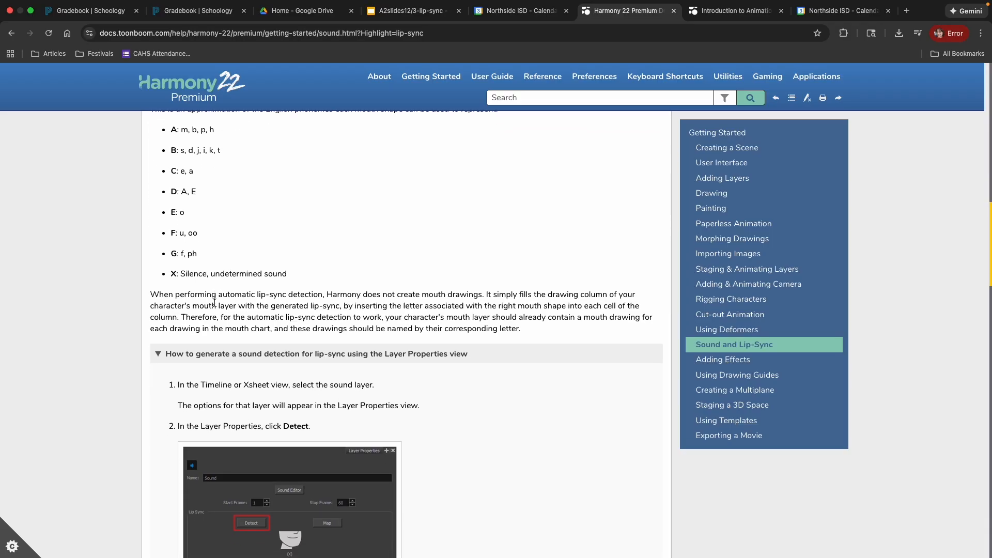
pyautogui.scroll(-1, 215, 306)
pyautogui.scroll(1, 215, 306)
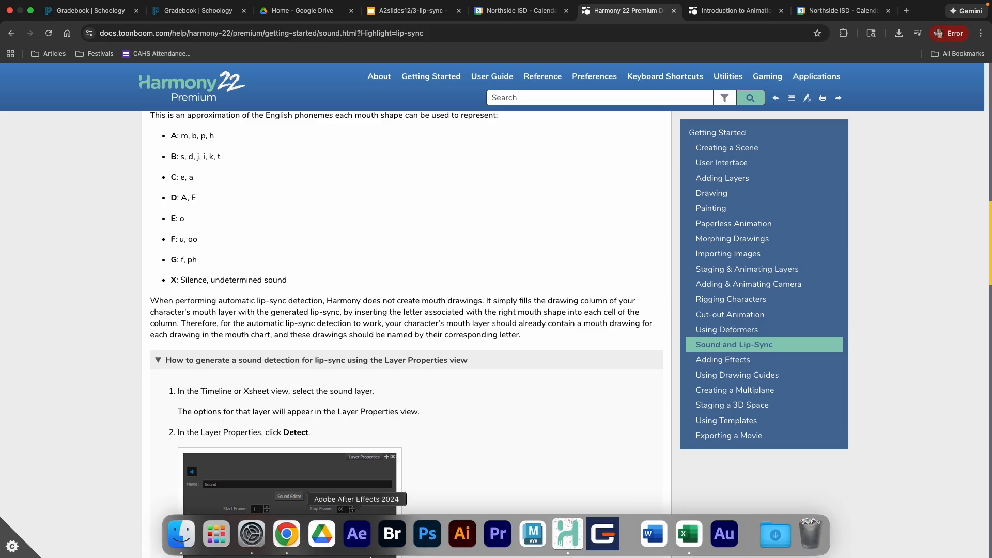
# - Switch back to Harmony, open the Drawing Substitutions window and display the mouth layer's drawings in it
pyautogui.click(579, 542)
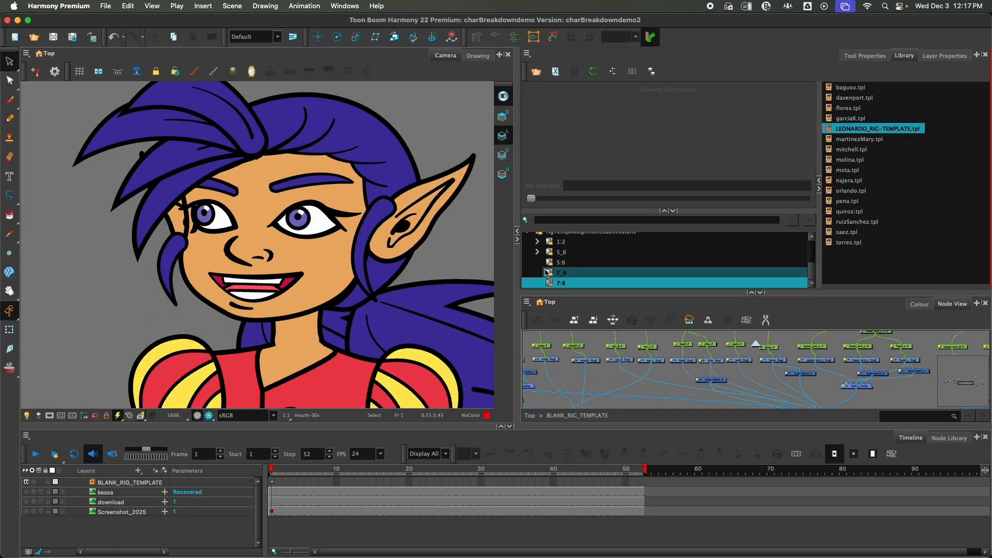
pyautogui.click(344, 6)
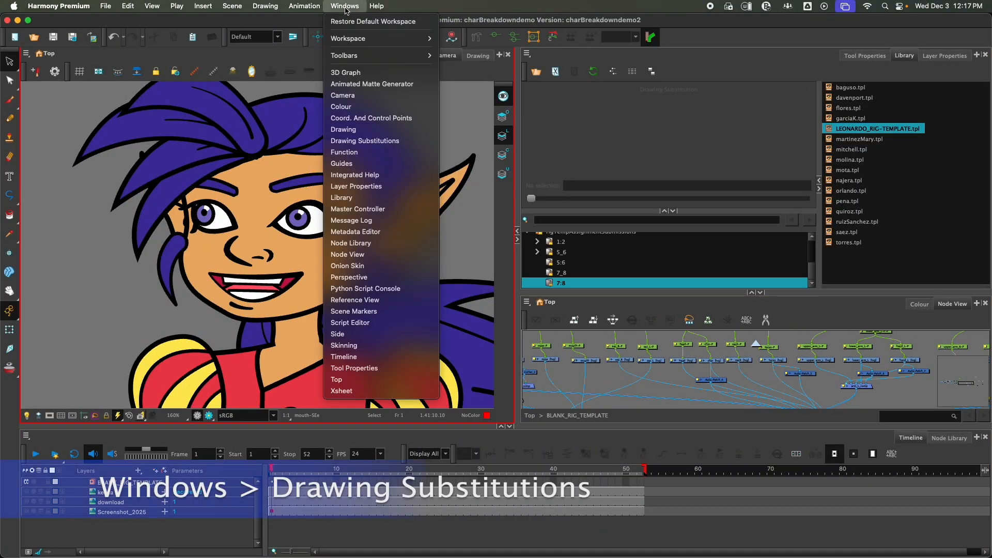
pyautogui.click(379, 141)
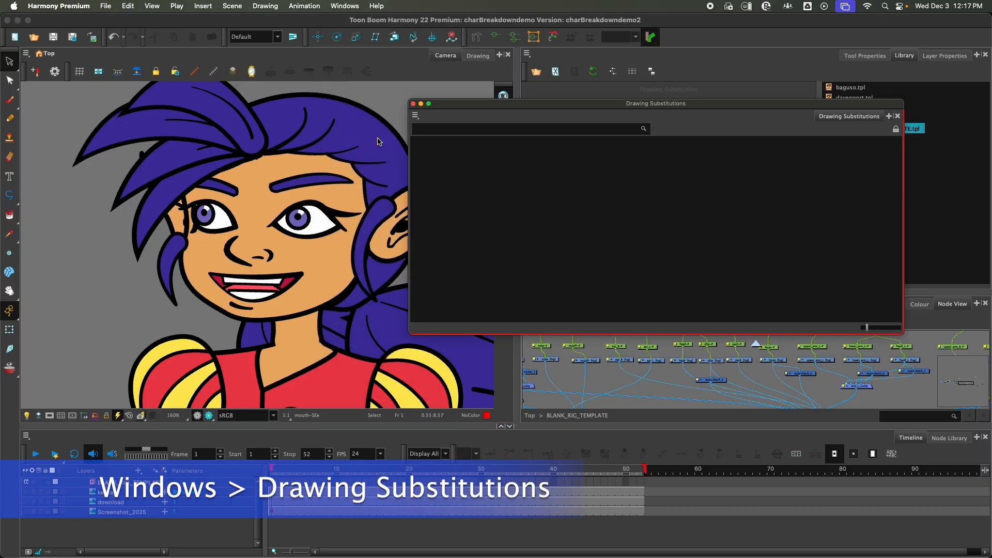
pyautogui.moveTo(572, 105)
pyautogui.mouseDown()
pyautogui.moveTo(504, 103)
pyautogui.moveTo(383, 72)
pyautogui.mouseUp()
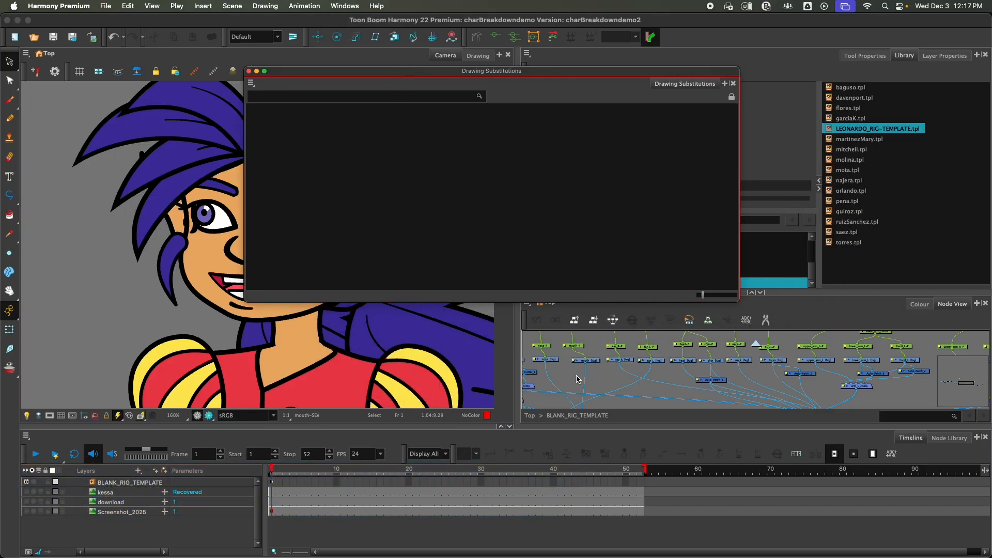
pyautogui.click(596, 361)
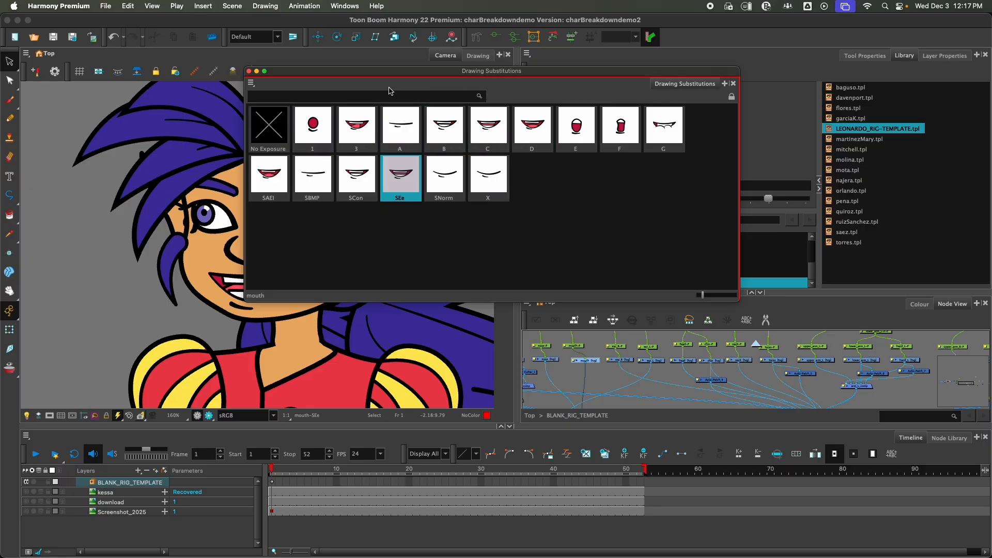
# - Enable Edit Mode for the mouth substitutions, open the rename dialog for drawing A, then cancel and close the window
pyautogui.click(251, 84)
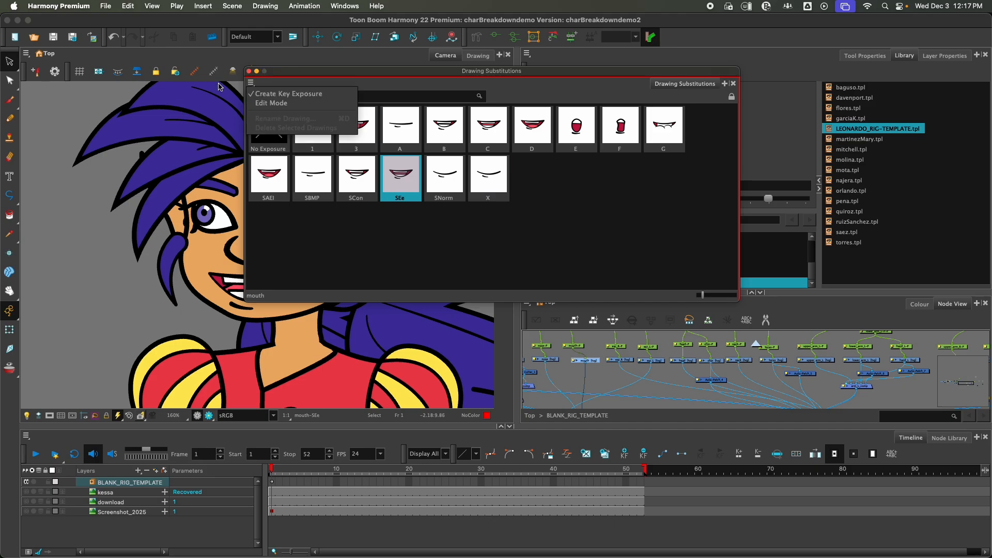
pyautogui.click(264, 103)
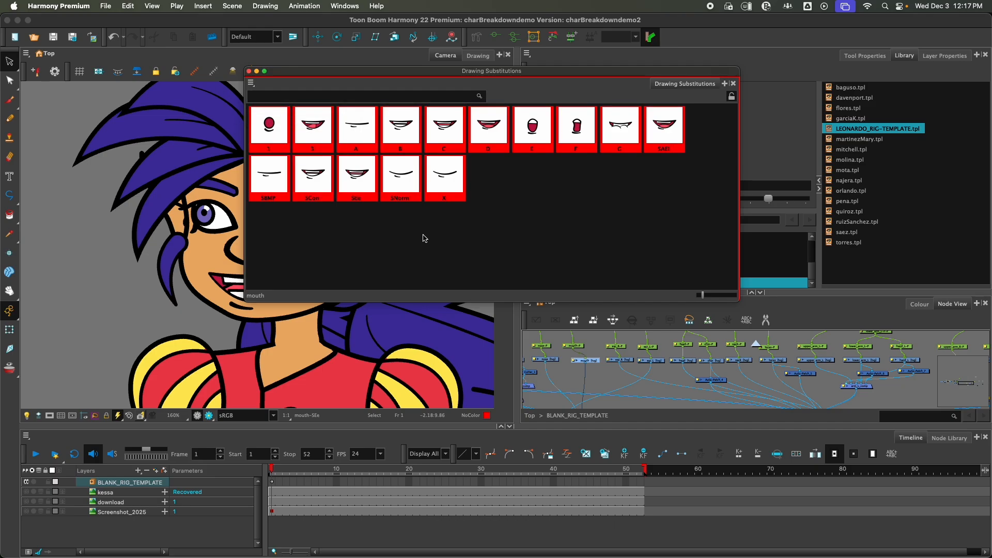
pyautogui.rightClick(357, 132)
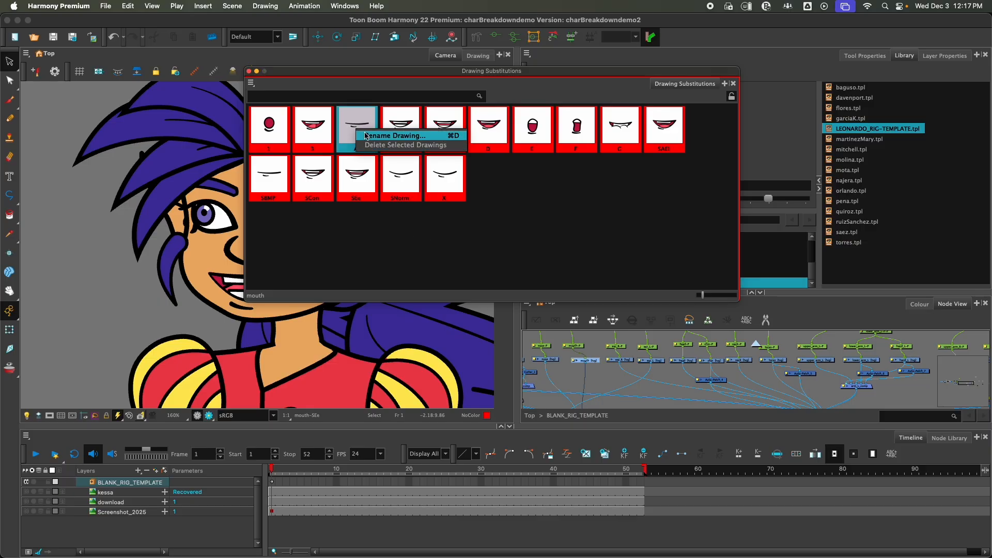
pyautogui.click(443, 140)
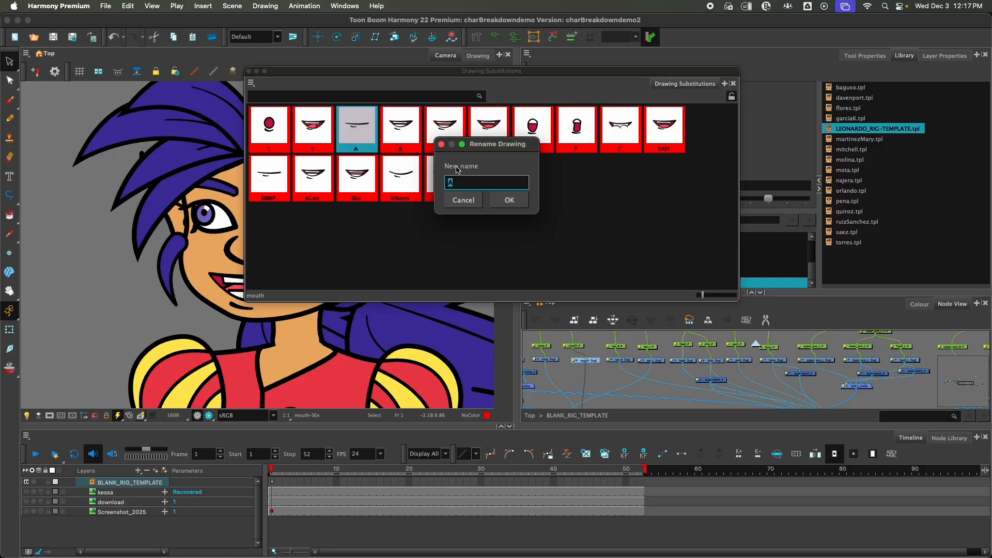
pyautogui.click(463, 200)
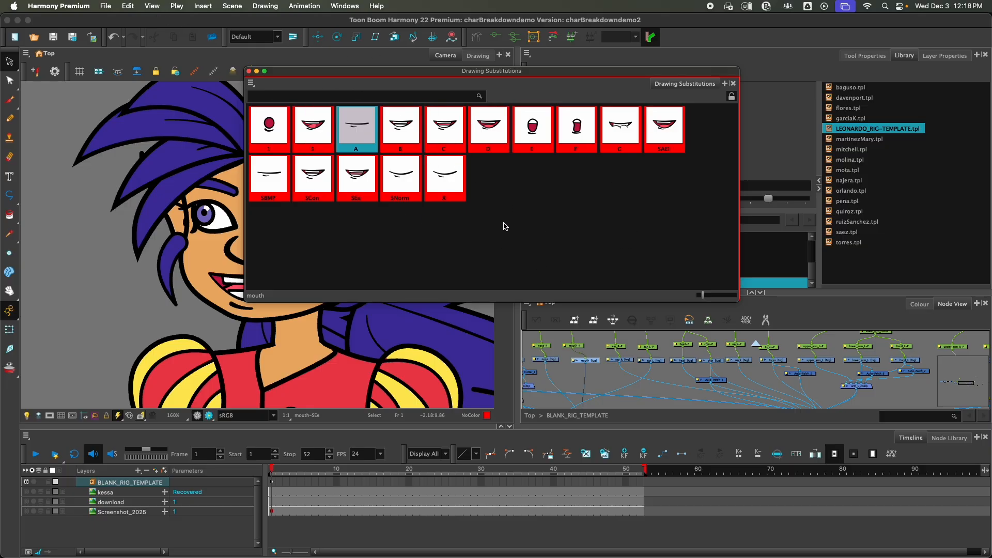
pyautogui.click(249, 71)
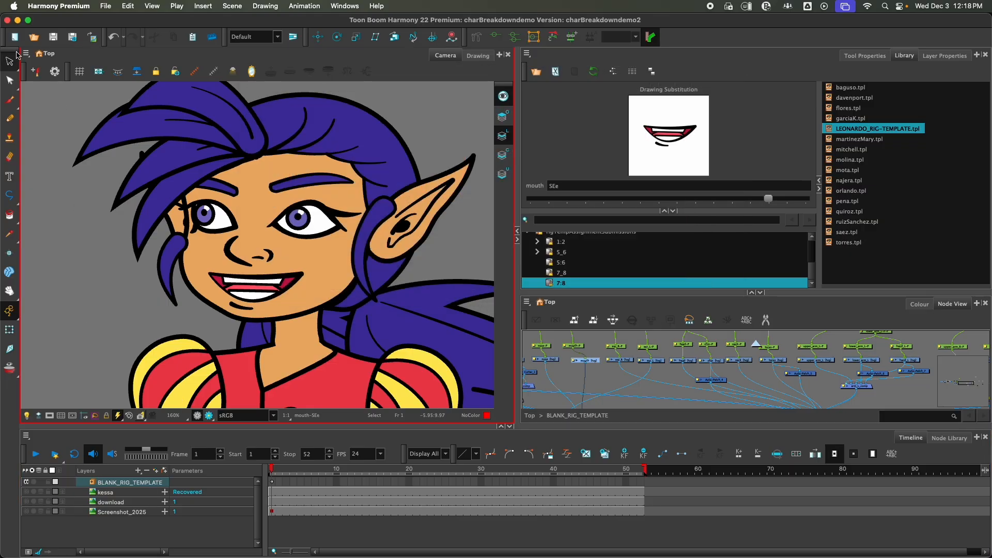
# - Import the sound file sampleAudio.mp3 from the Documents folder into the scene
pyautogui.click(107, 7)
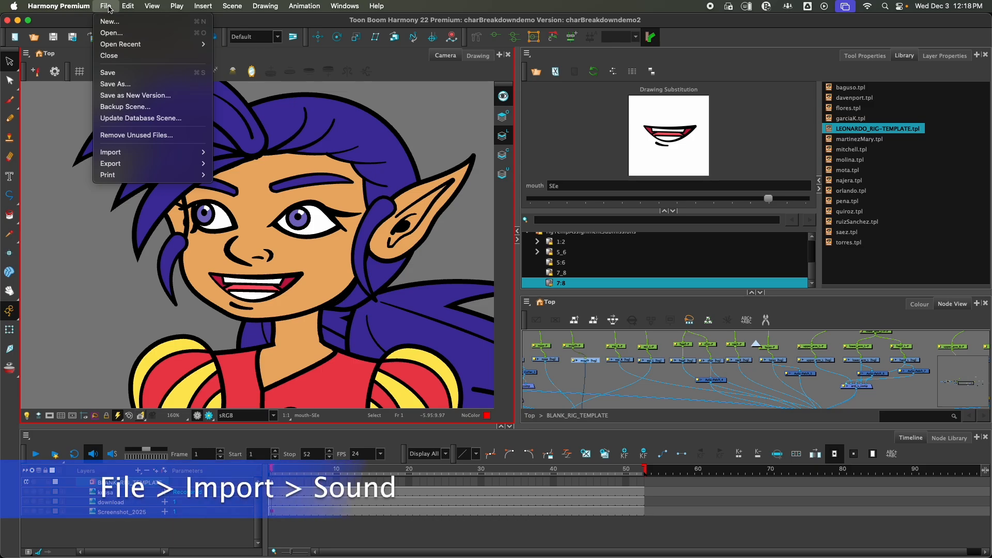
pyautogui.moveTo(160, 154)
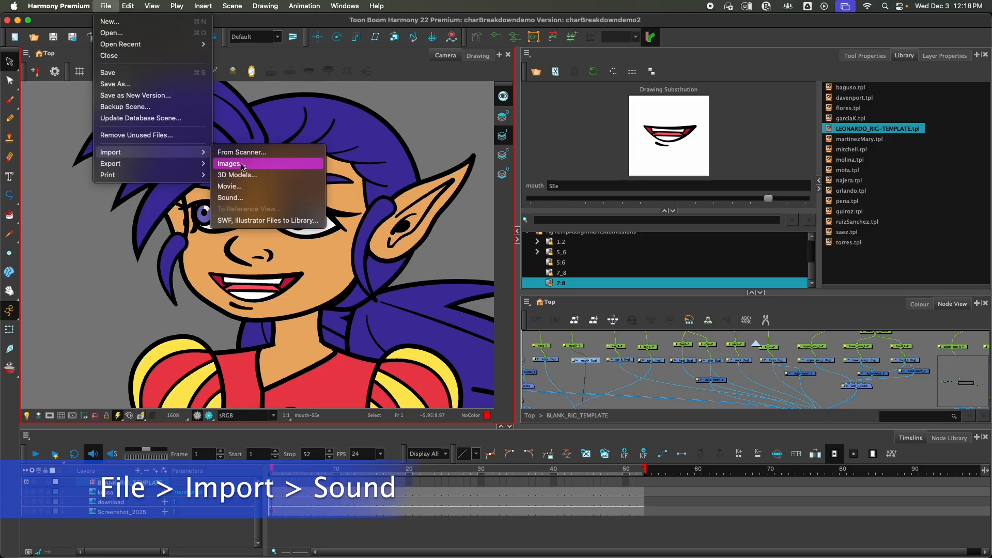
pyautogui.click(253, 203)
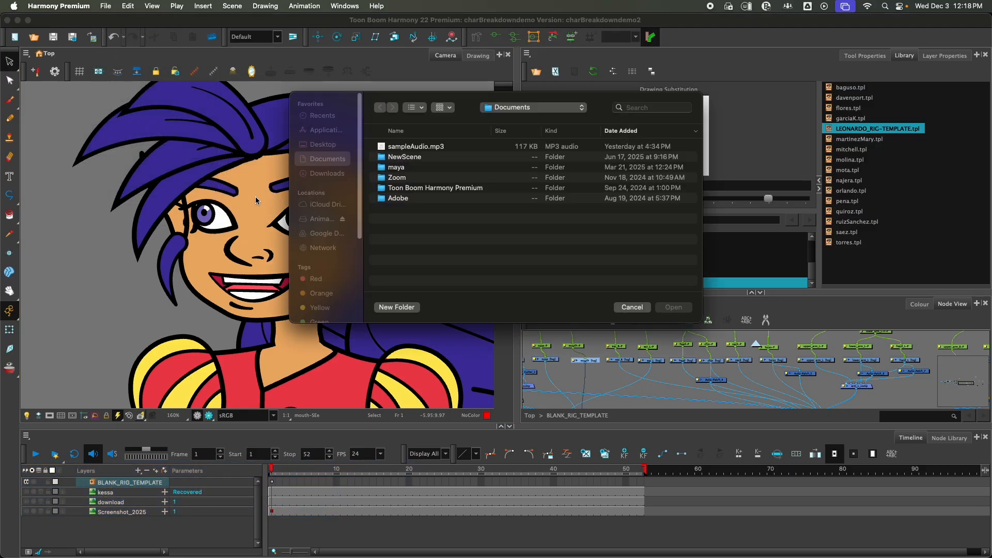
pyautogui.click(398, 149)
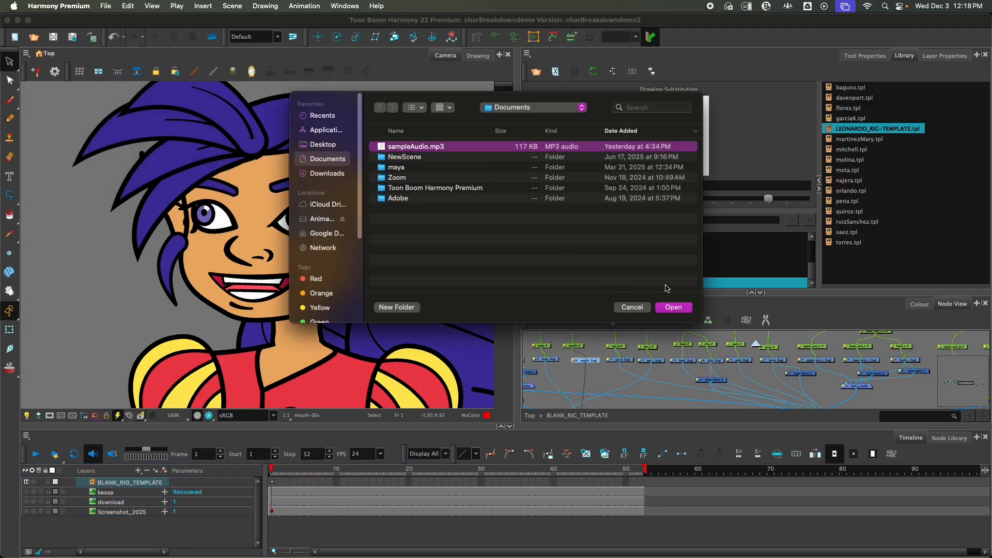
pyautogui.click(674, 308)
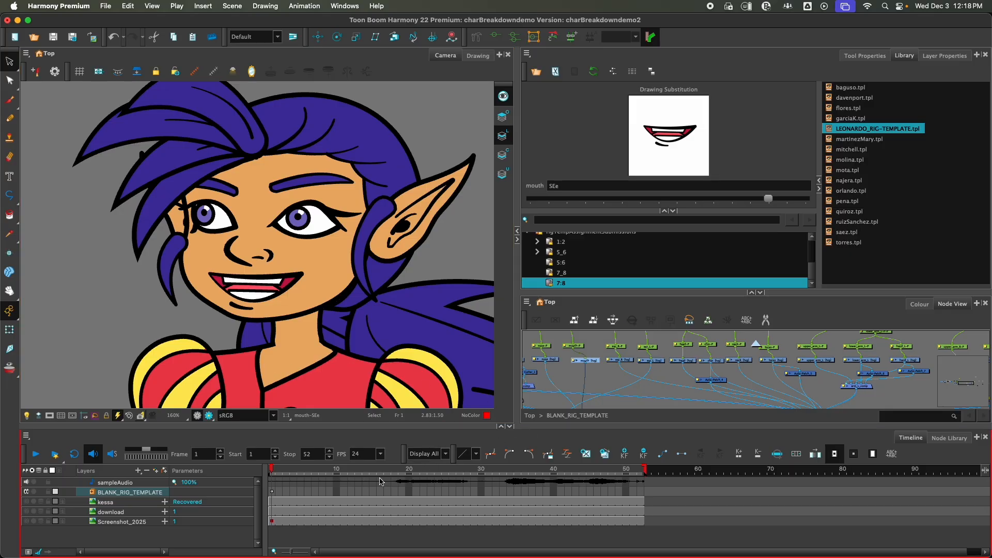
# - Open the sampleAudio layer in the Sound Element Editor, play the sound and return to the start of its waveform
pyautogui.click(139, 483)
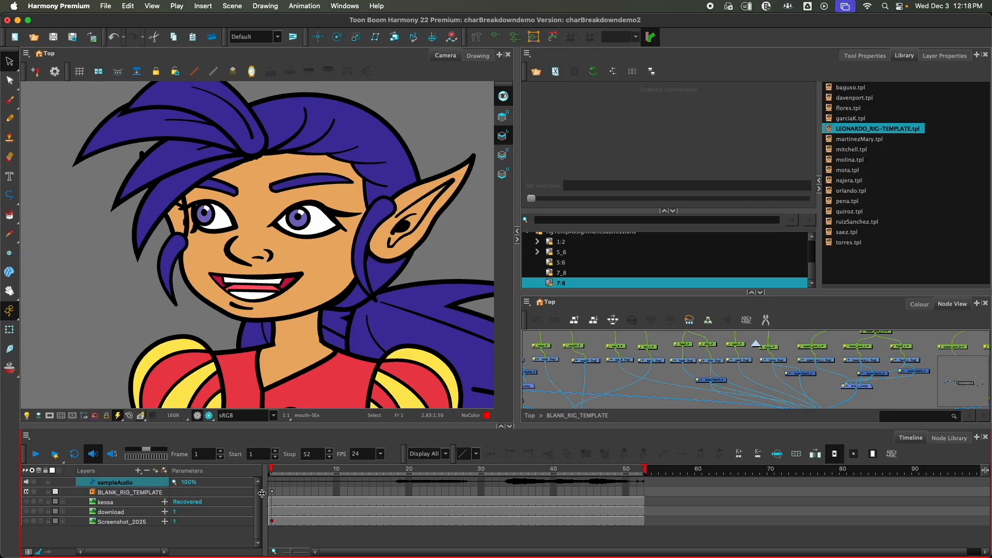
pyautogui.doubleClick(94, 486)
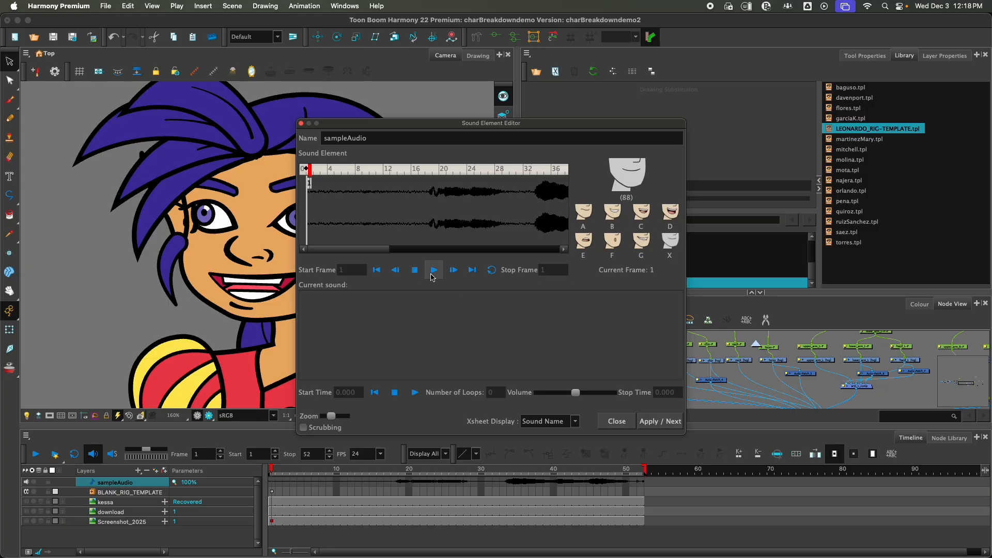
pyautogui.click(434, 270)
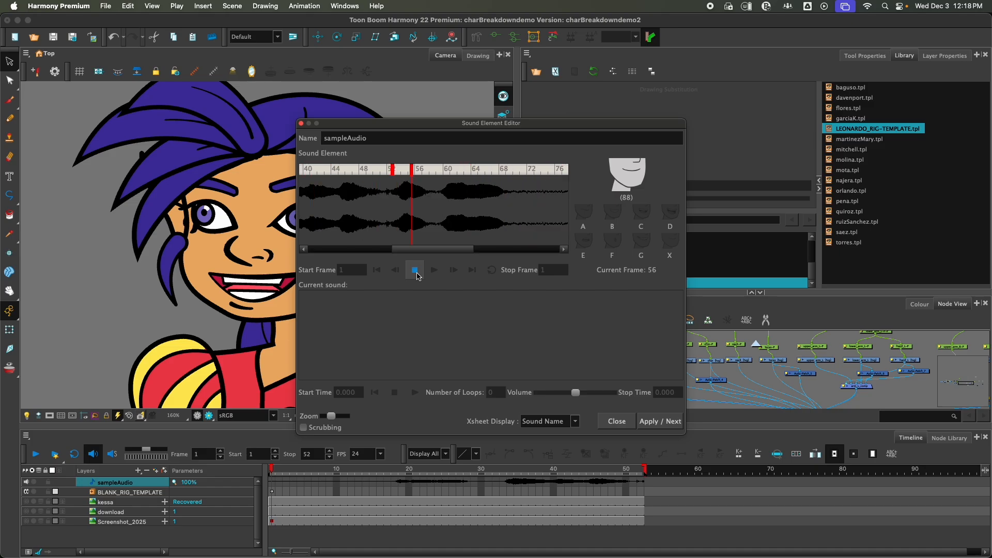
pyautogui.click(414, 270)
pyautogui.moveTo(453, 250); pyautogui.dragTo(369, 250)
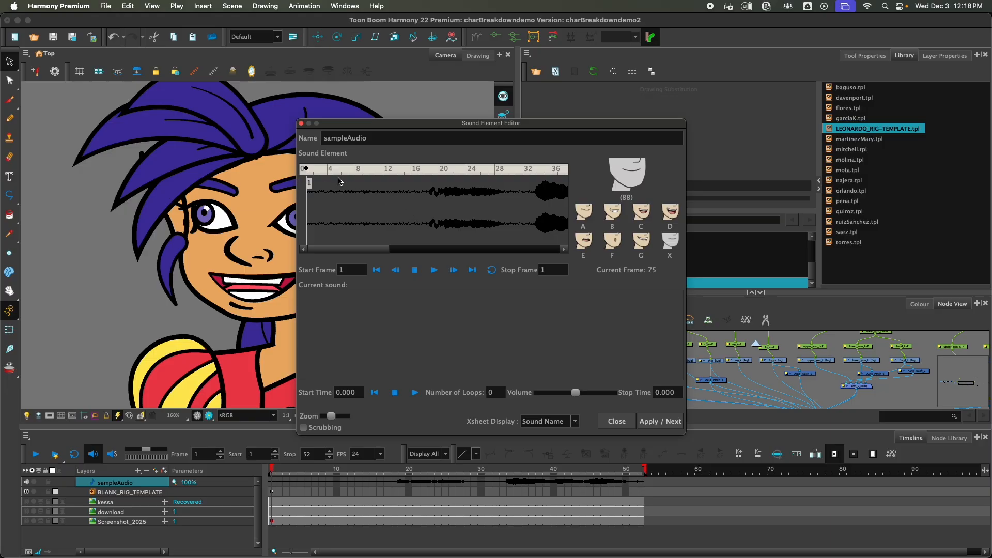
# - Select the sampleAudio sound in the waveform, move its playhead to frame 16 and set the sound's start frame to 16
pyautogui.moveTo(309, 185)
pyautogui.mouseDown()
pyautogui.moveTo(325, 185)
pyautogui.moveTo(300, 190)
pyautogui.moveTo(324, 174)
pyautogui.moveTo(429, 178)
pyautogui.moveTo(415, 182)
pyautogui.mouseUp()
pyautogui.click(351, 270)
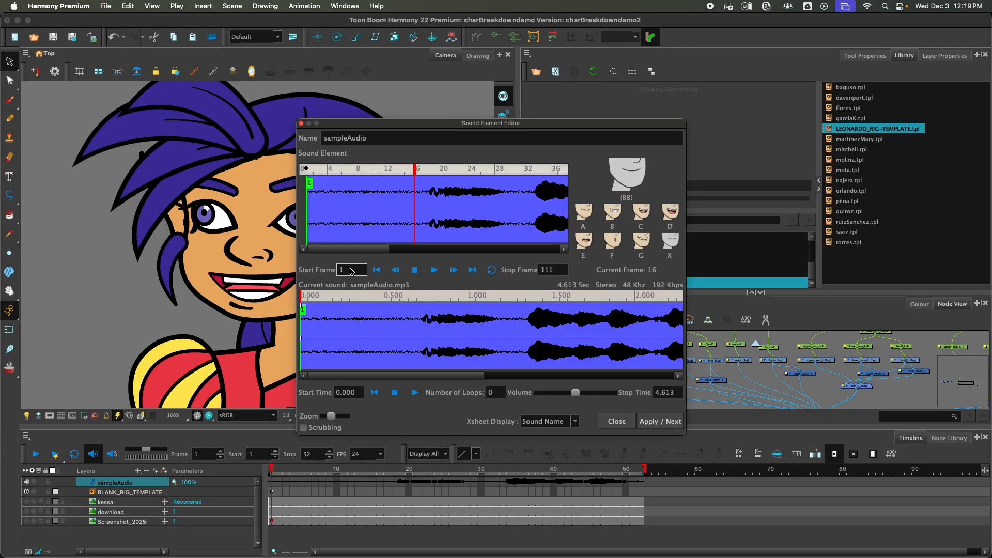
pyautogui.click(353, 272)
pyautogui.moveTo(353, 272); pyautogui.dragTo(331, 269)
pyautogui.press('Return')
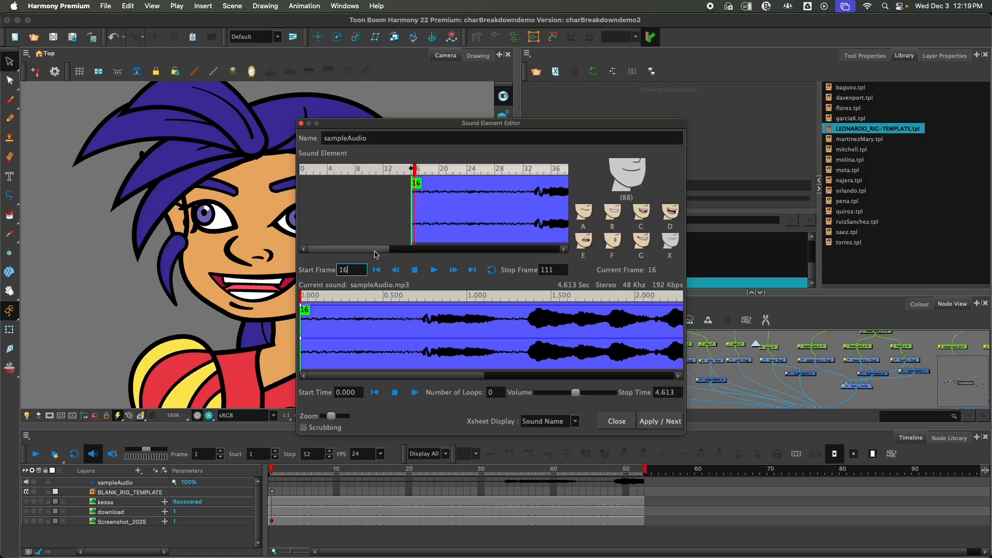
# - Set the sampleAudio sound's start frame back to 1 in the Sound Element Editor
pyautogui.moveTo(380, 250); pyautogui.dragTo(316, 267)
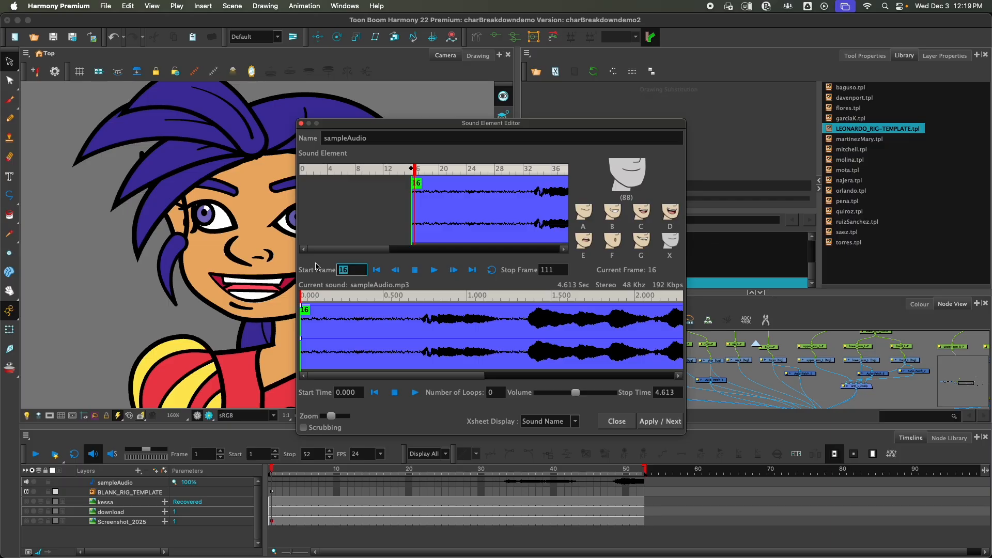
pyautogui.write('1')
pyautogui.press('Return')
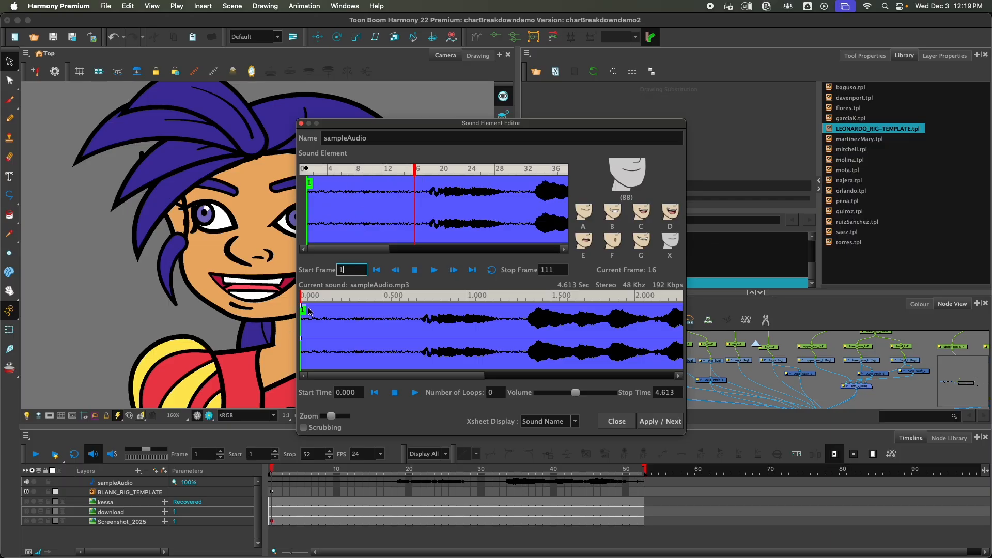
# - Trim the quiet opening of sampleAudio to a start time of 0.690 and close the Sound Element Editor
pyautogui.moveTo(310, 311); pyautogui.dragTo(416, 347)
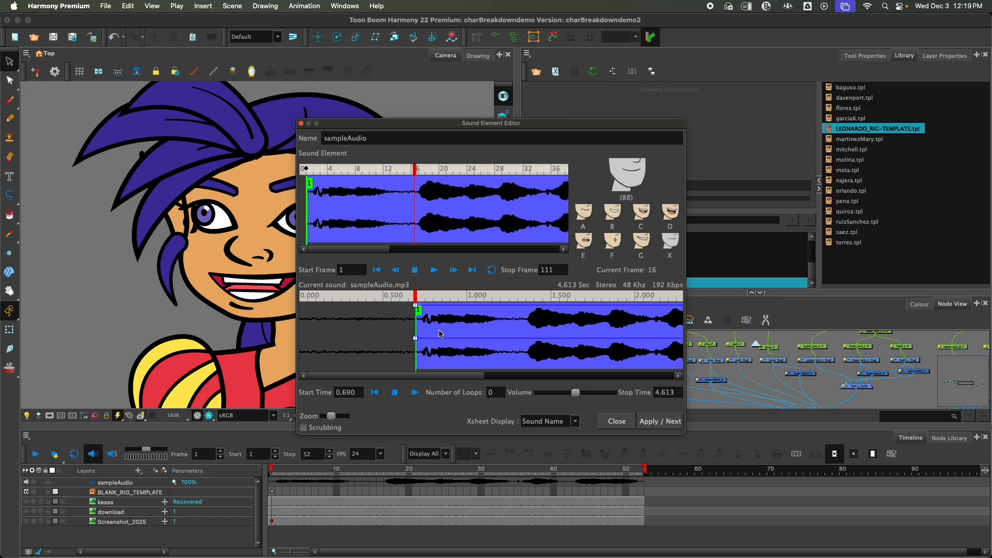
pyautogui.moveTo(445, 379); pyautogui.dragTo(433, 379)
pyautogui.moveTo(430, 383); pyautogui.dragTo(458, 382)
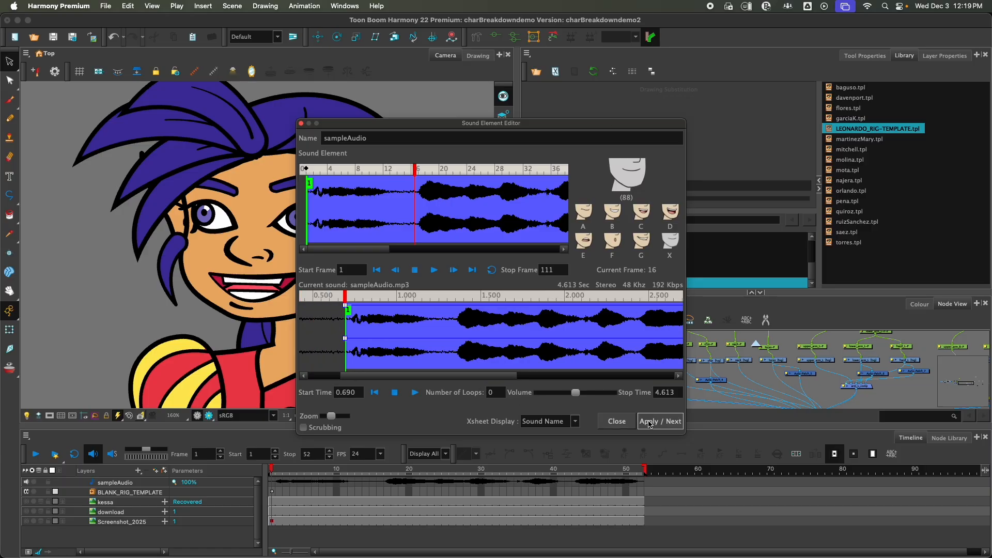
pyautogui.click(616, 420)
pyautogui.click(126, 486)
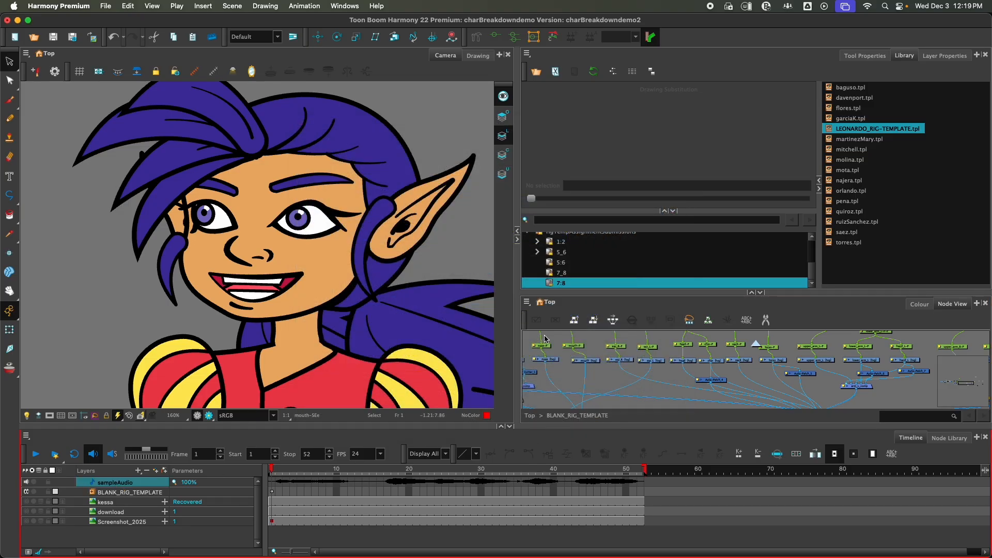
pyautogui.click(944, 55)
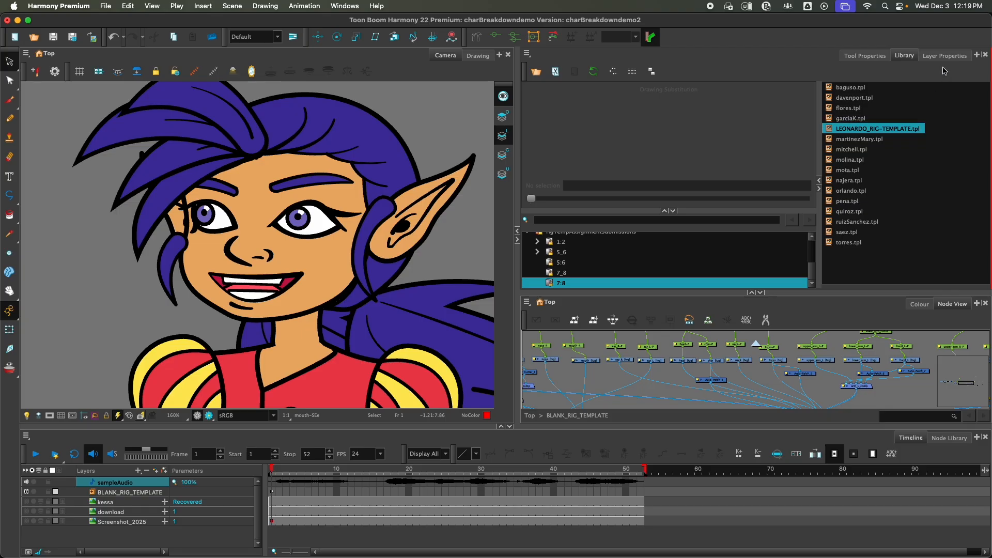
pyautogui.click(977, 55)
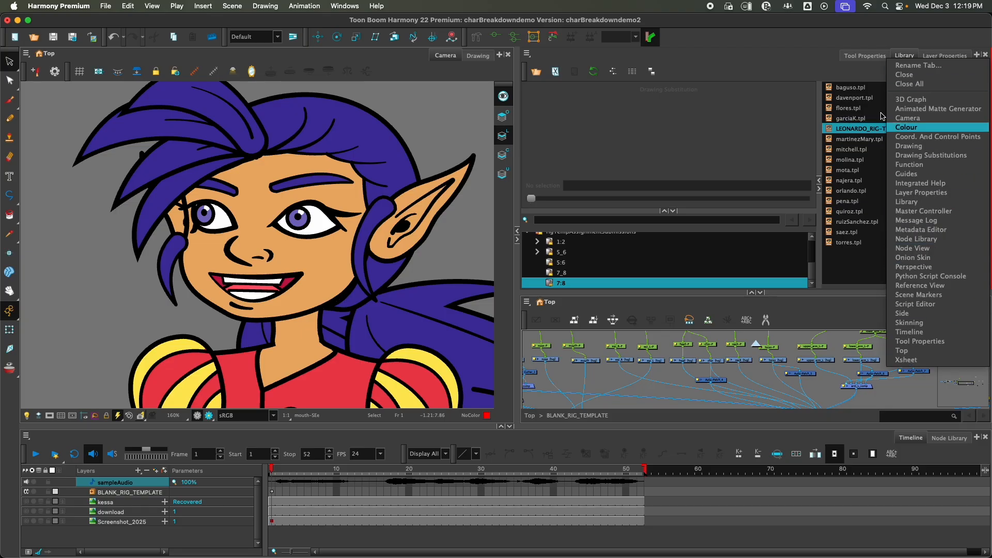
pyautogui.click(820, 67)
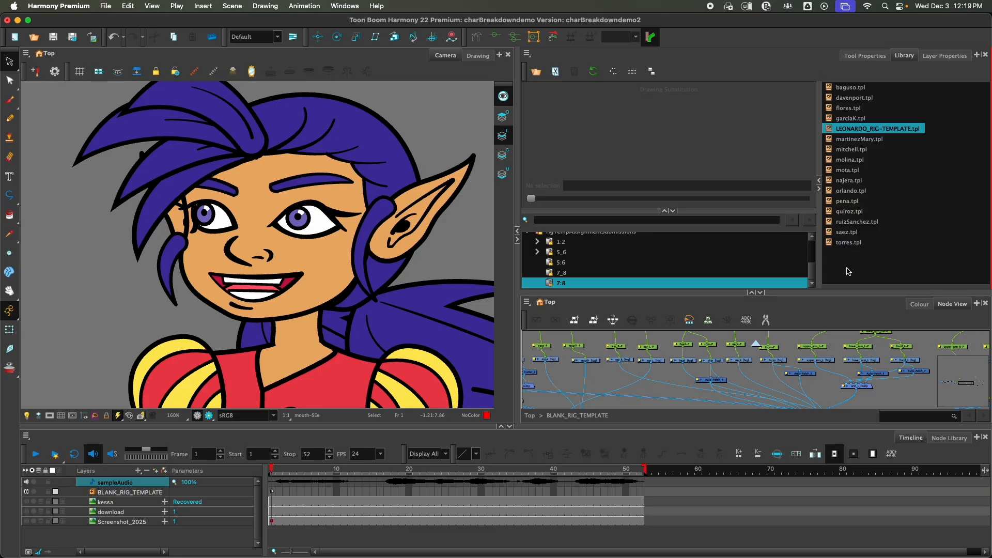
# - Leave the BLANK_RIG_TEMPLATE group in the Node View and bring the top-level Composite and Display nodes into view
pyautogui.click(755, 344)
pyautogui.press('1')
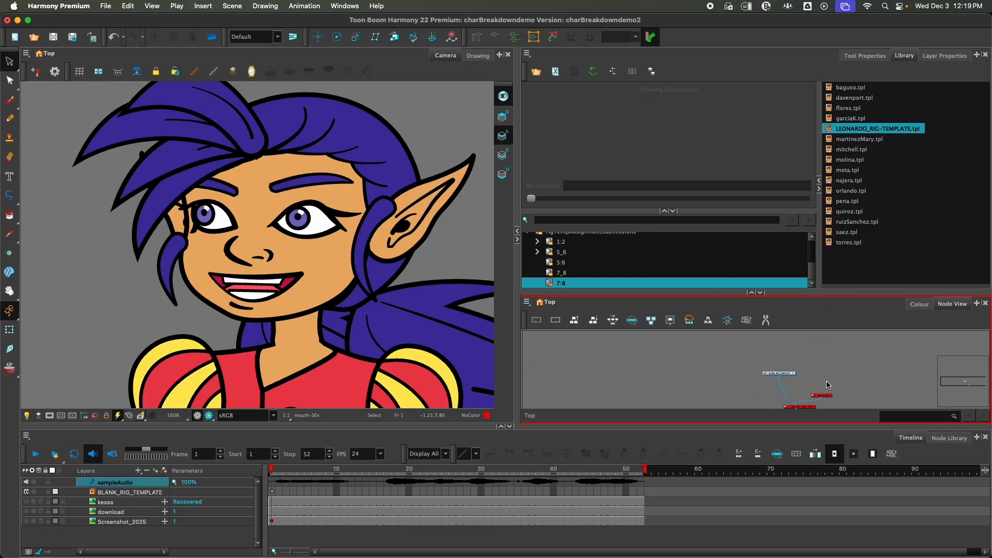
pyautogui.moveTo(828, 382)
pyautogui.mouseDown()
pyautogui.moveTo(760, 348)
pyautogui.moveTo(663, 358)
pyautogui.mouseUp()
pyautogui.press('2')
pyautogui.click(770, 374)
pyautogui.moveTo(770, 374); pyautogui.dragTo(754, 364)
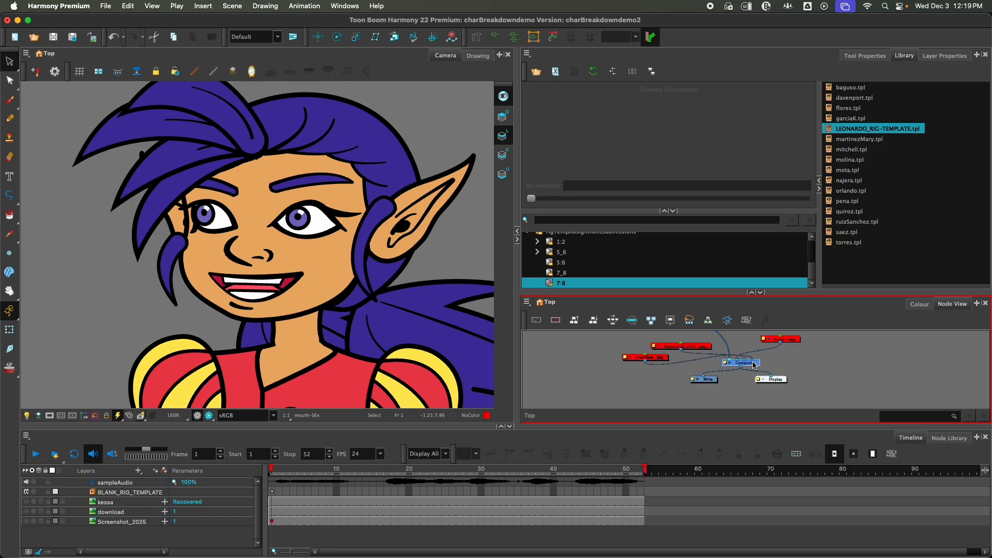
# - Select the sampleAudio layer and display its layer properties with the Lip Sync mouth chart
pyautogui.click(132, 482)
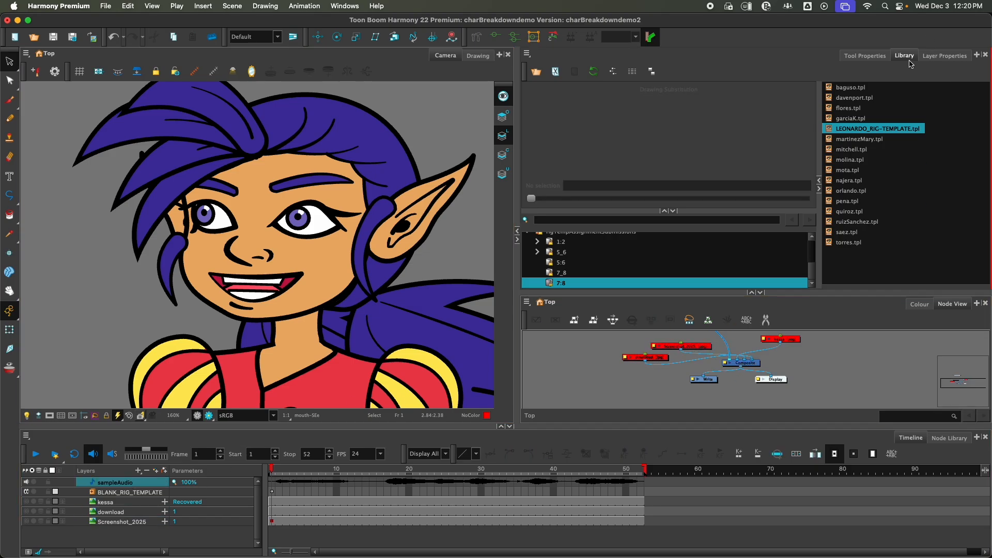
pyautogui.click(931, 56)
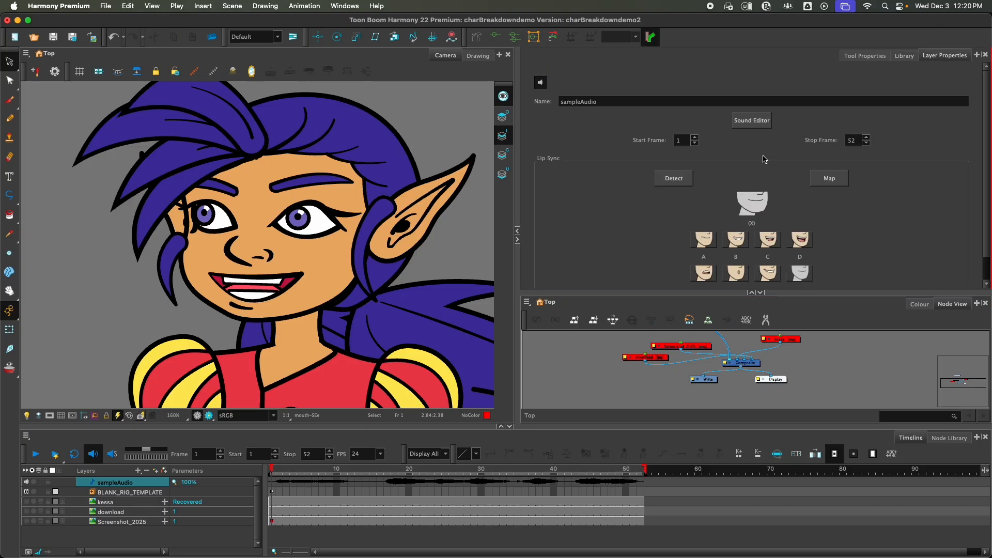
pyautogui.scroll(-3, 576, 209)
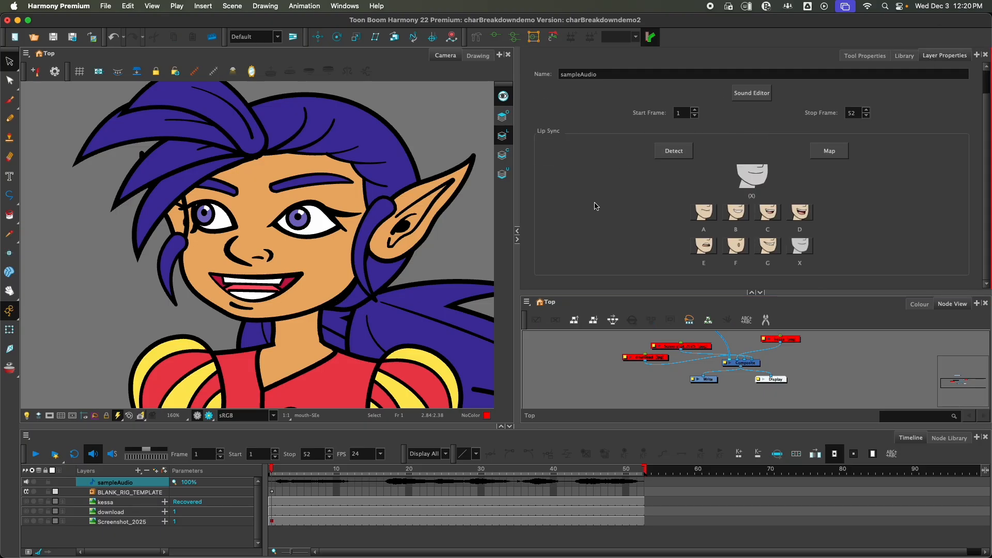
pyautogui.scroll(3, 596, 207)
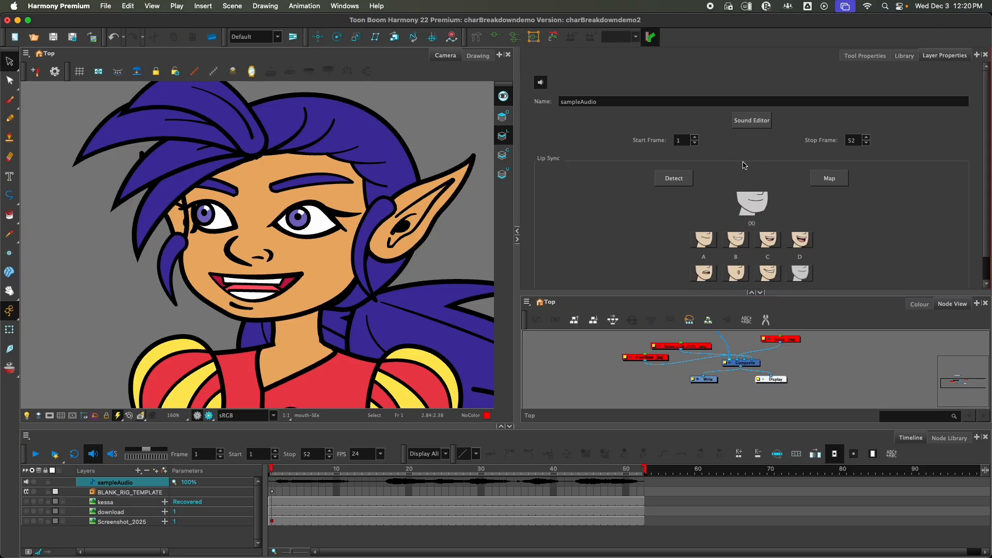
# - Open sampleAudio's Sound Editor, close it again and run the lip-sync detection on the layer
pyautogui.click(752, 120)
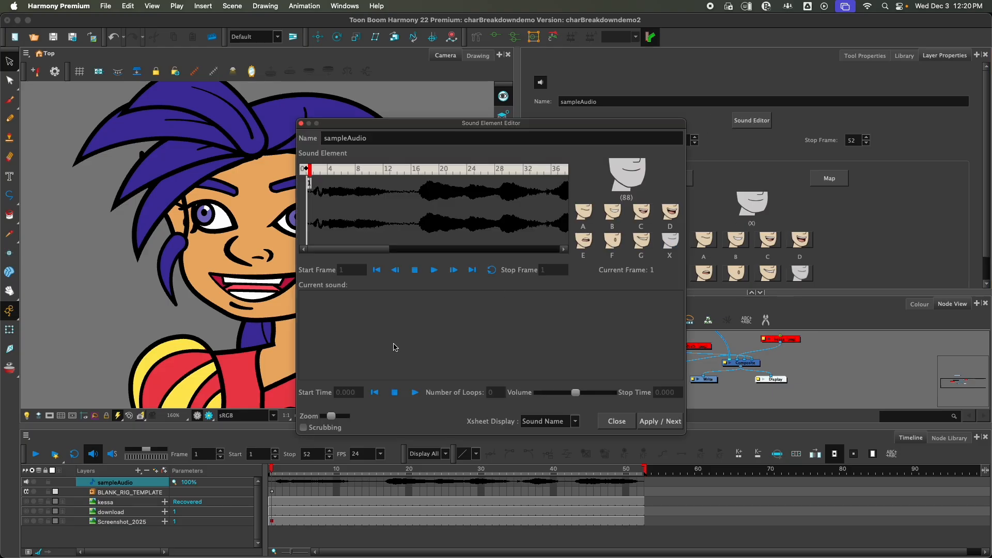
pyautogui.click(300, 123)
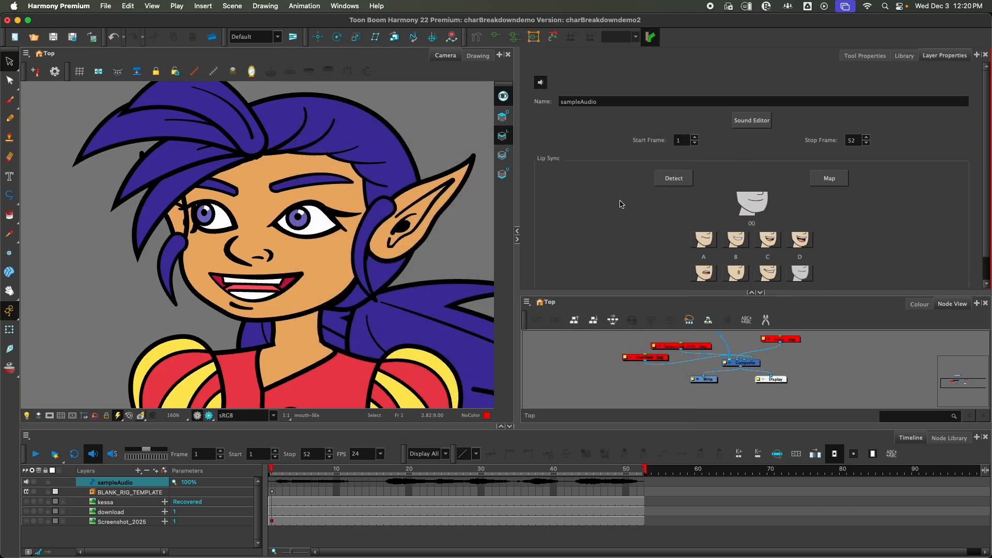
pyautogui.scroll(-2, 620, 204)
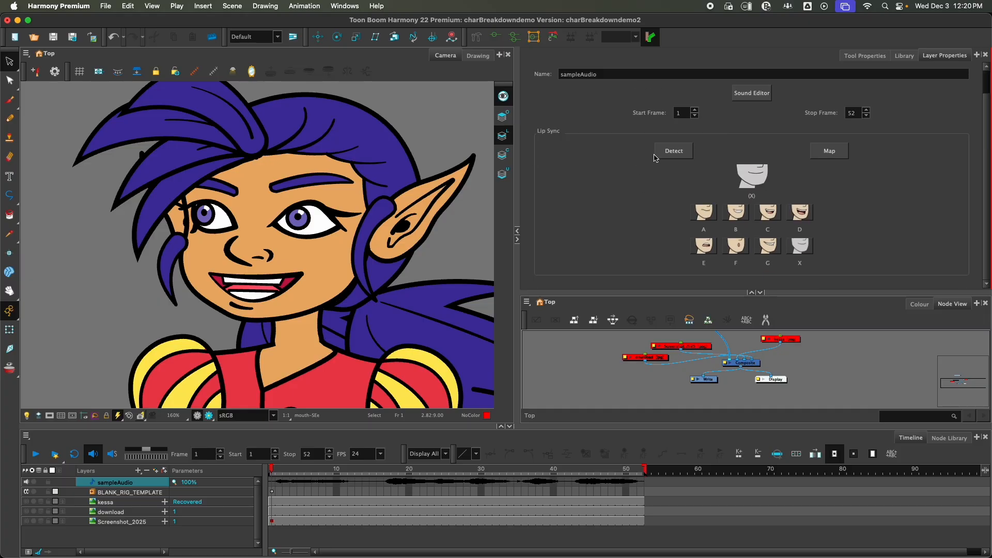
pyautogui.click(674, 159)
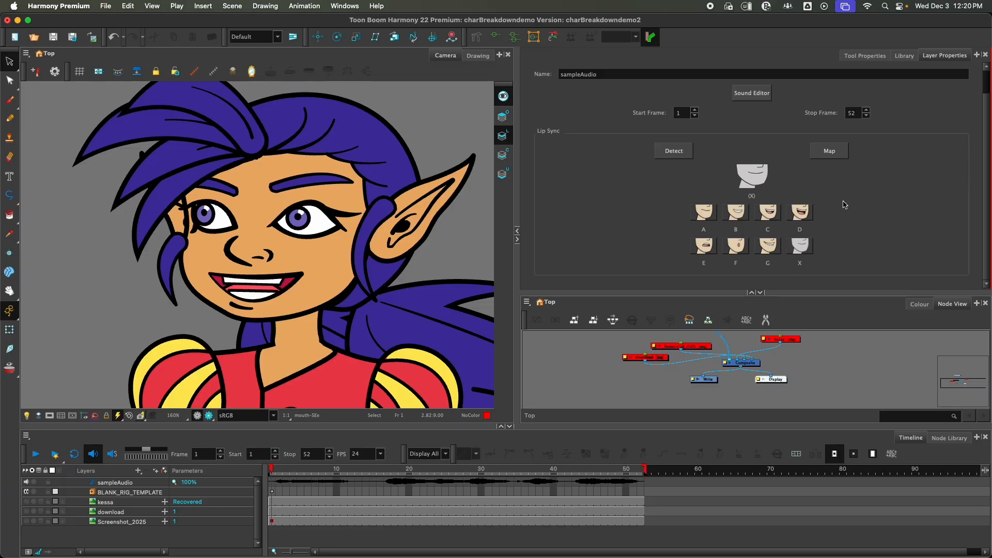
# - Map the detected lip-sync of sampleAudio to the mouth destination layer, keeping the A to G and X drawing names
pyautogui.click(830, 149)
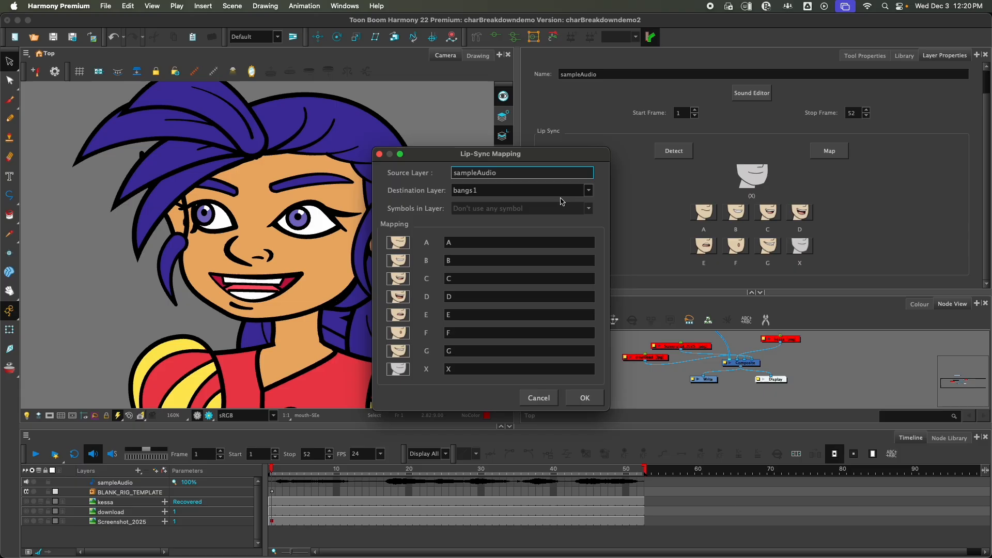
pyautogui.click(519, 191)
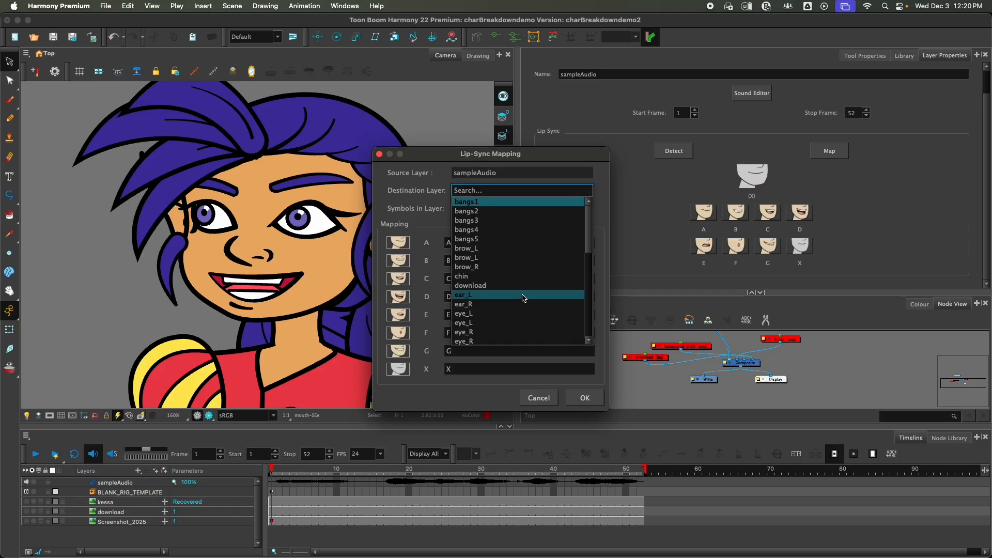
pyautogui.scroll(-3, 509, 292)
pyautogui.scroll(-3, 508, 293)
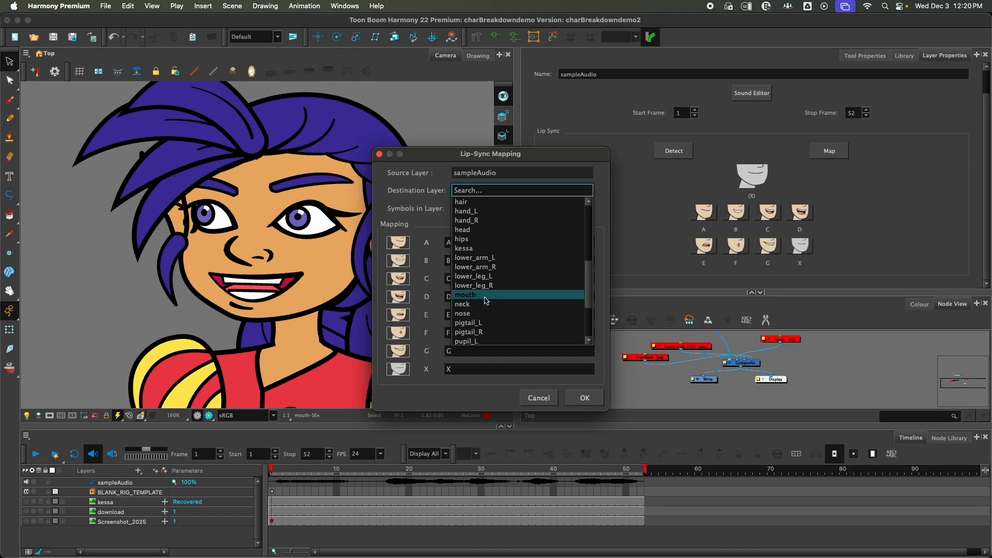
pyautogui.click(486, 299)
pyautogui.click(584, 398)
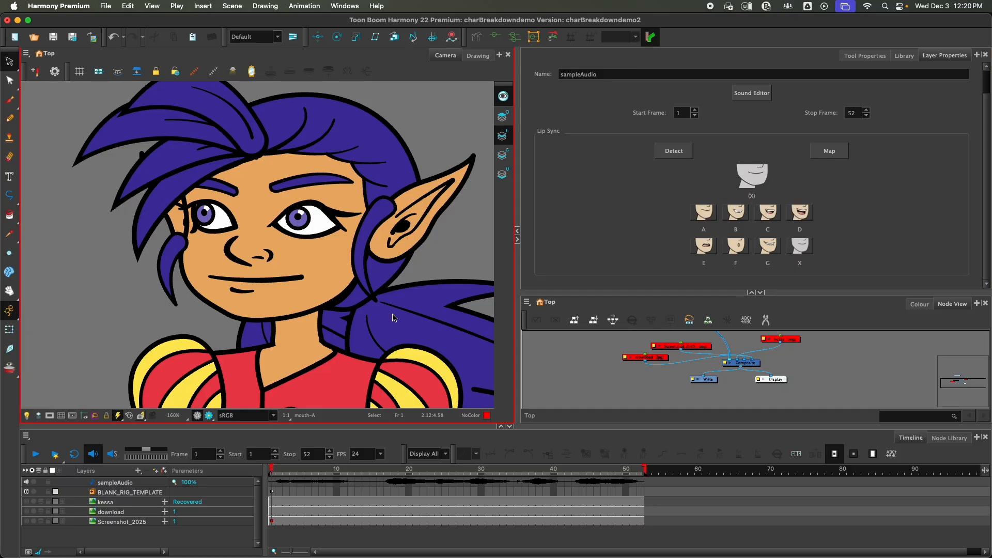
# - Play the scene to check the mapped mouth shapes against the sound and return the playhead to frame 1
pyautogui.click(39, 461)
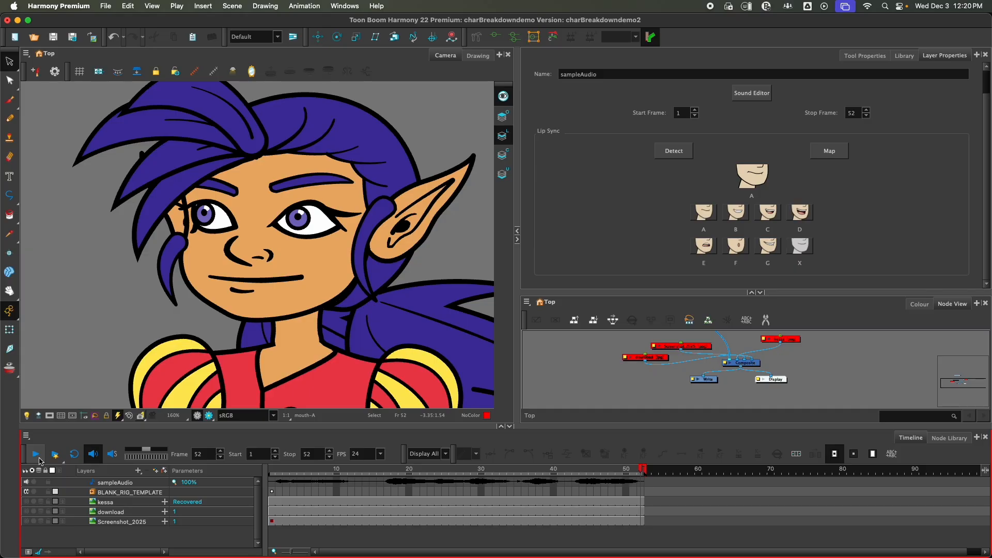
pyautogui.click(36, 454)
pyautogui.moveTo(278, 472)
pyautogui.mouseDown()
pyautogui.moveTo(265, 473)
pyautogui.moveTo(335, 472)
pyautogui.moveTo(261, 473)
pyautogui.mouseUp()
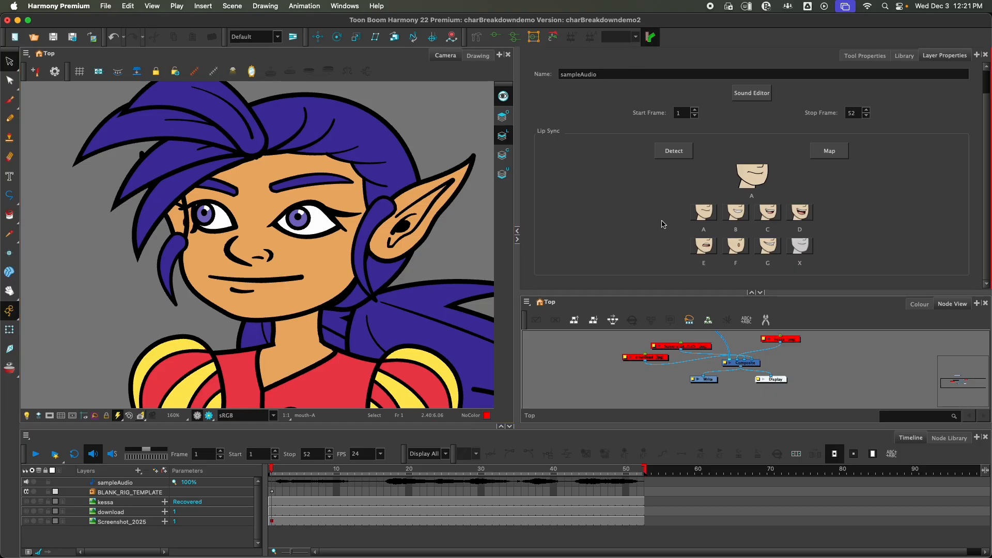
# - At frame 3, select the mouth node inside the BLANK_RIG_TEMPLATE group and change its drawing substitution to C in the Library
pyautogui.moveTo(273, 474); pyautogui.dragTo(285, 474)
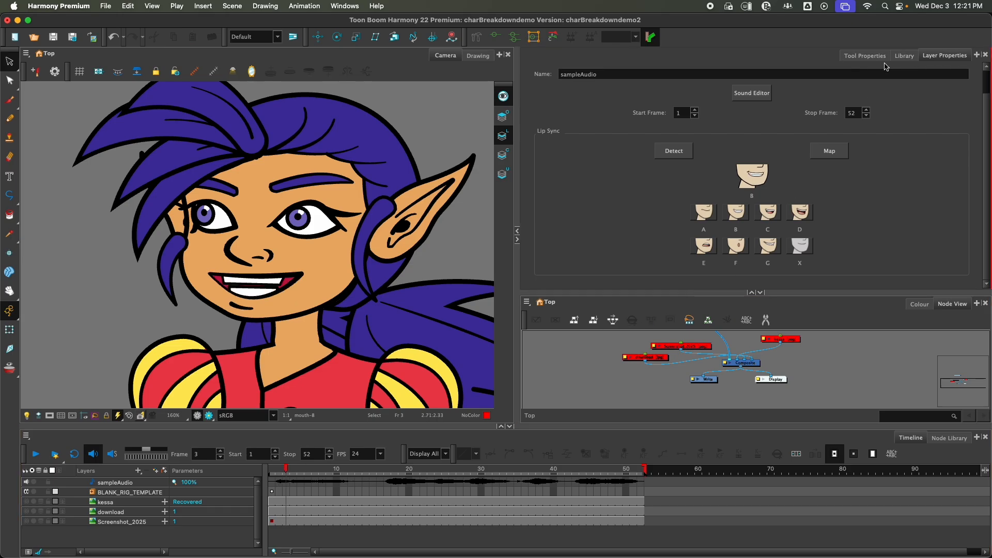
pyautogui.click(904, 55)
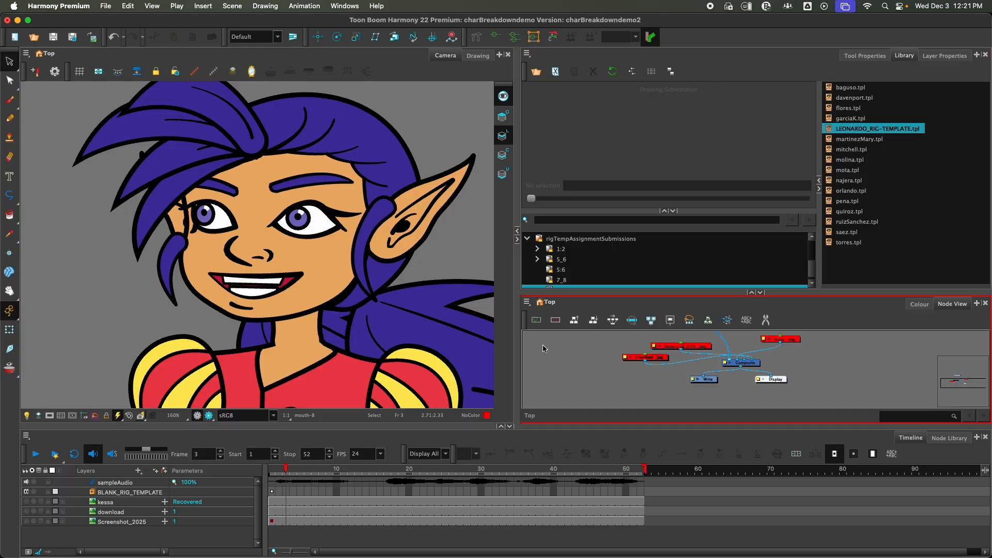
pyautogui.scroll(3, 695, 361)
pyautogui.scroll(-5, 693, 360)
pyautogui.moveTo(709, 347); pyautogui.dragTo(704, 382)
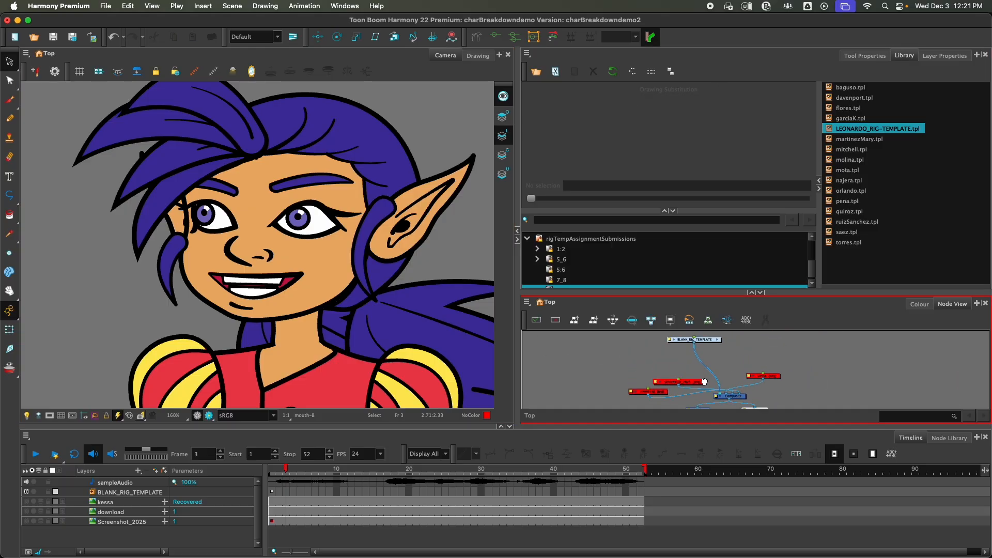
pyautogui.click(718, 340)
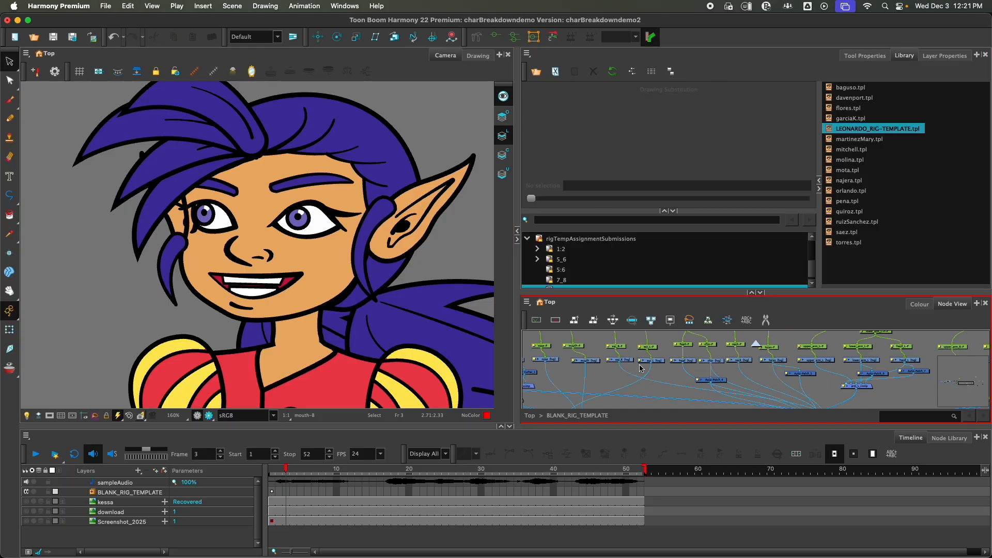
pyautogui.scroll(2, 640, 368)
pyautogui.click(566, 357)
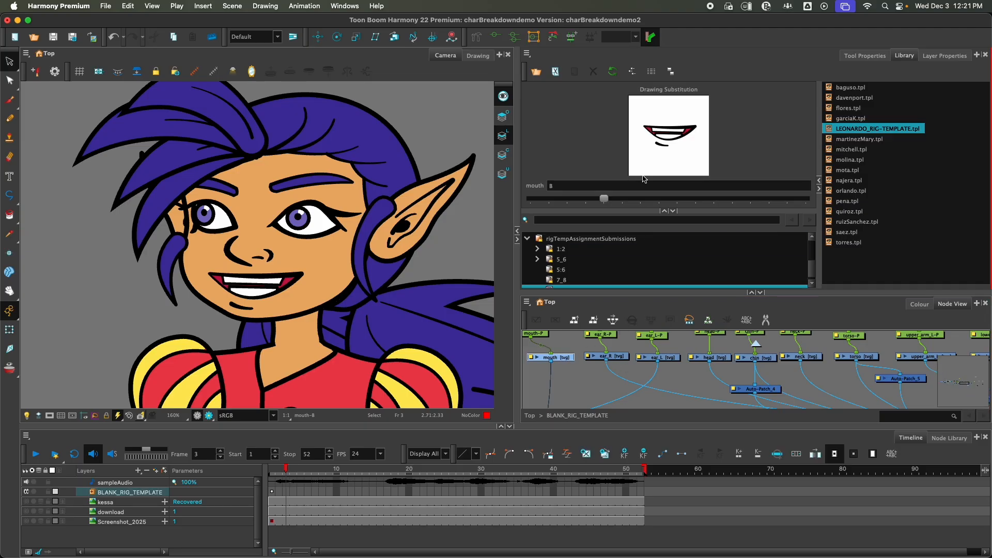
pyautogui.click(618, 201)
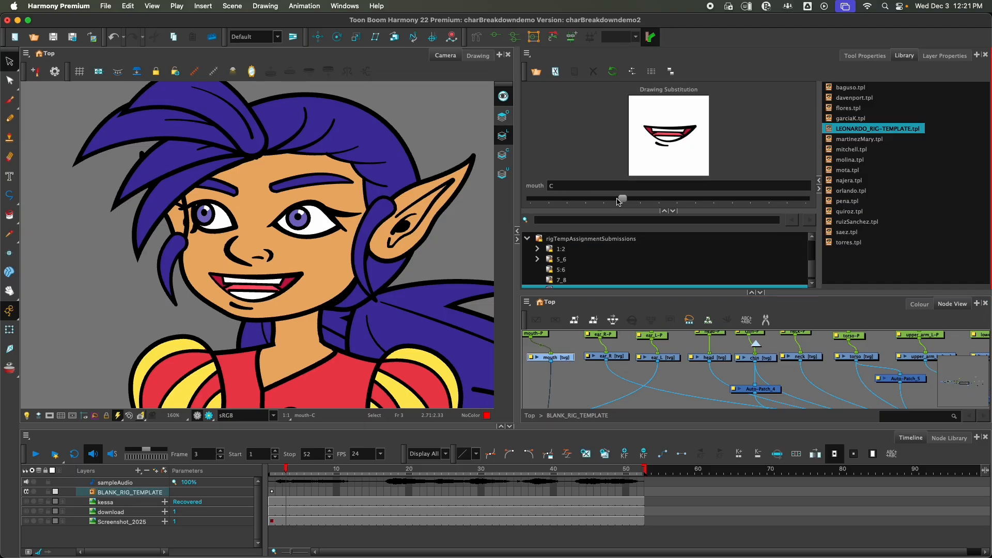
# - Return to frame 1 and play the scene again to review the lip-sync with the adjusted mouth drawing
pyautogui.click(272, 472)
pyautogui.moveTo(272, 472)
pyautogui.mouseDown()
pyautogui.moveTo(402, 466)
pyautogui.moveTo(230, 459)
pyautogui.mouseUp()
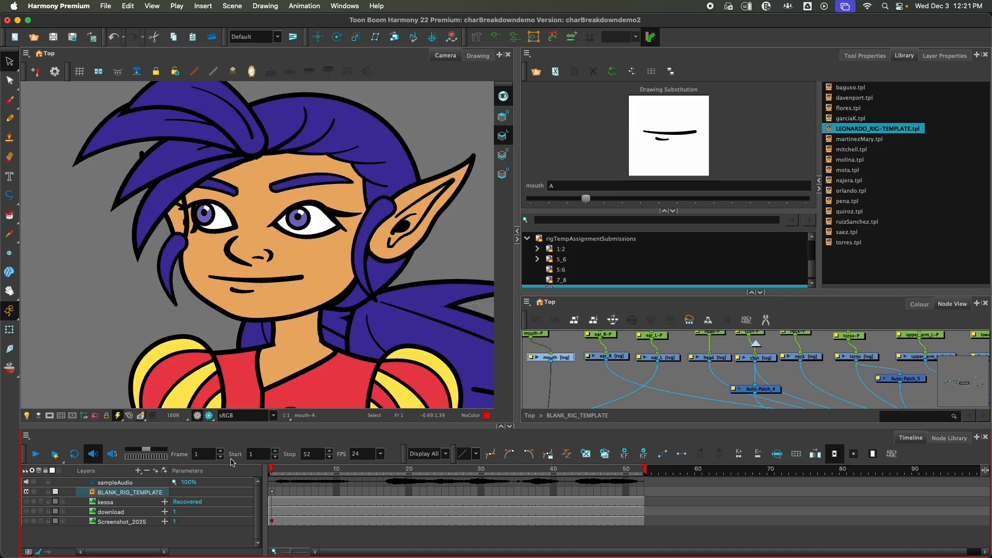
pyautogui.click(37, 458)
pyautogui.moveTo(335, 481)
pyautogui.mouseDown()
pyautogui.moveTo(582, 481)
pyautogui.moveTo(151, 477)
pyautogui.mouseUp()
pyautogui.click(31, 459)
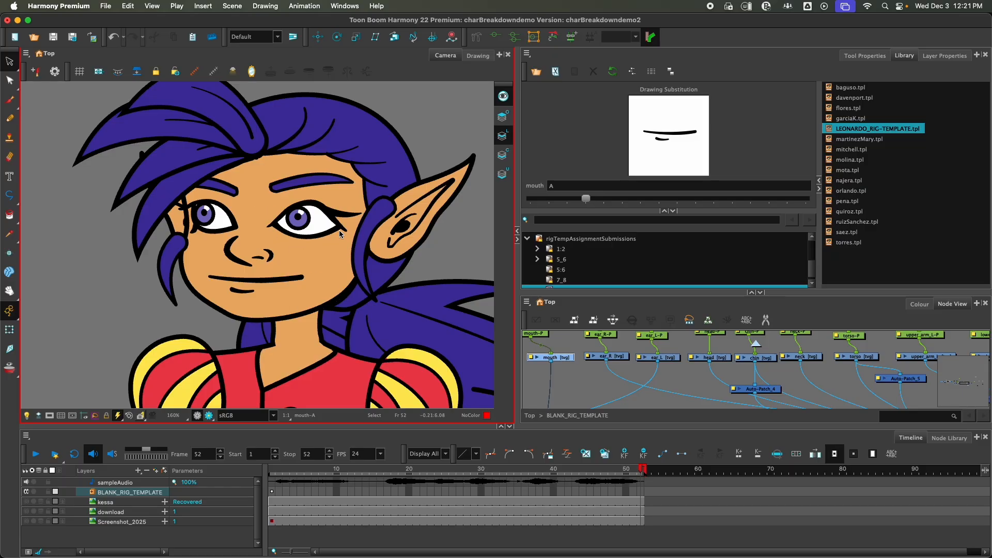
pyautogui.scroll(-2, 361, 300)
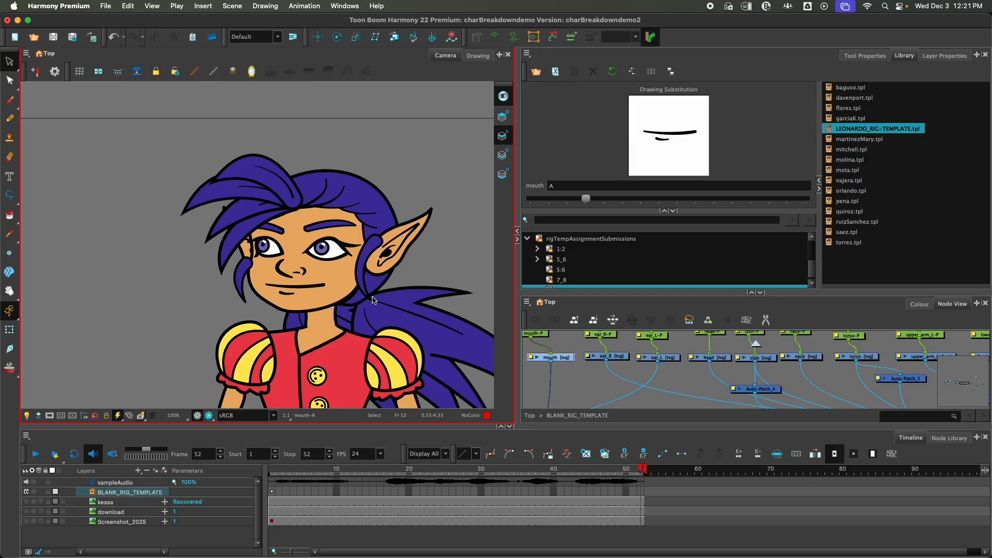
pyautogui.moveTo(359, 345); pyautogui.dragTo(284, 291)
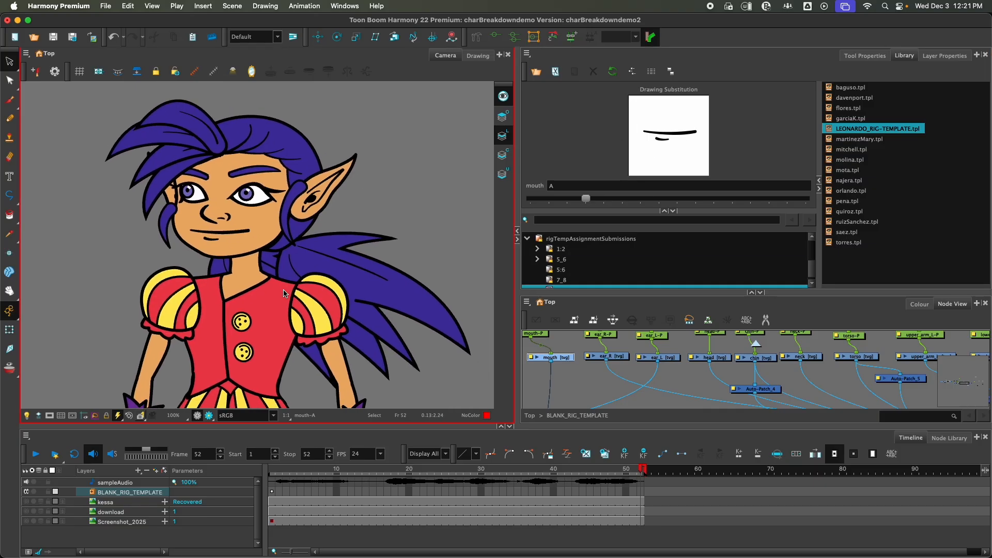
pyautogui.scroll(-1, 284, 291)
pyautogui.scroll(-2, 303, 310)
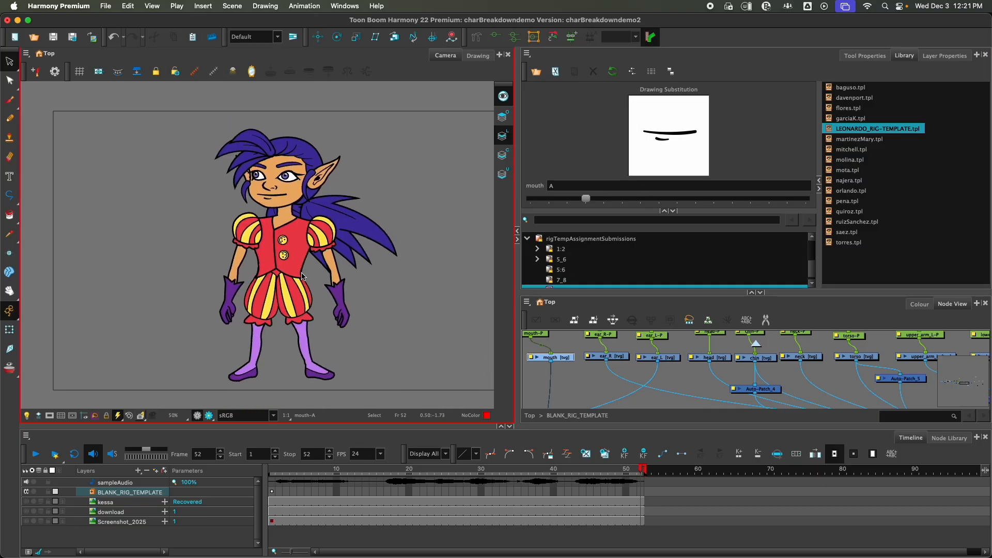